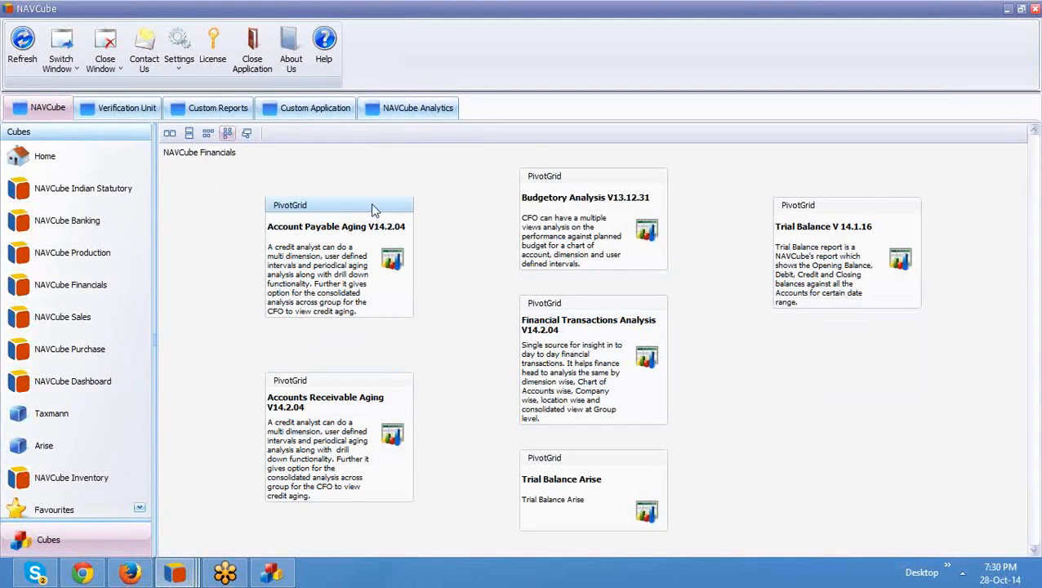
Step: Show the Indian Statutory reports and list the Sales Tax Register's saved layouts
{"action": "left_click", "coordinate": [105, 196]}
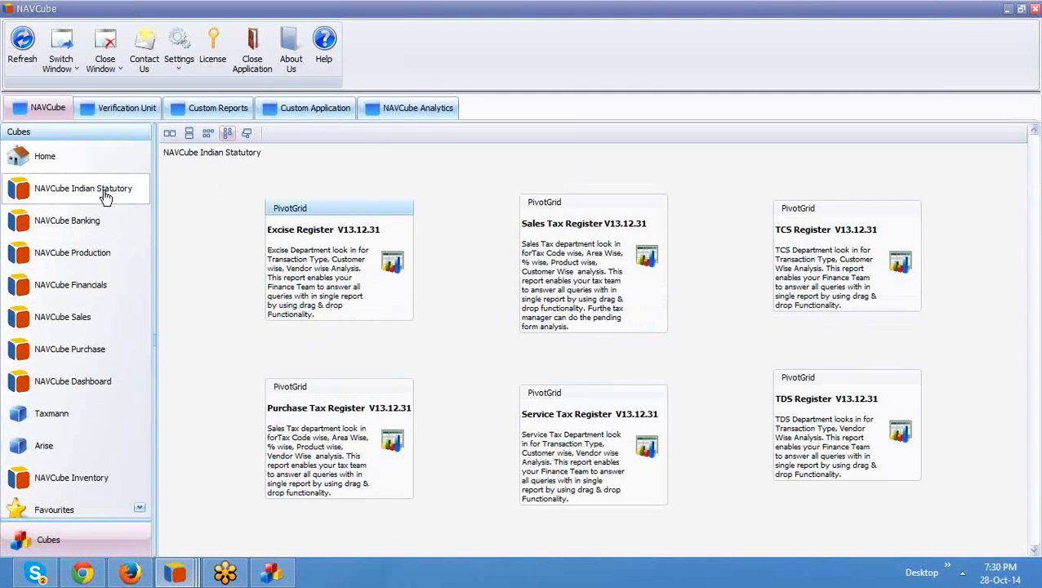
{"action": "double_click", "coordinate": [567, 280]}
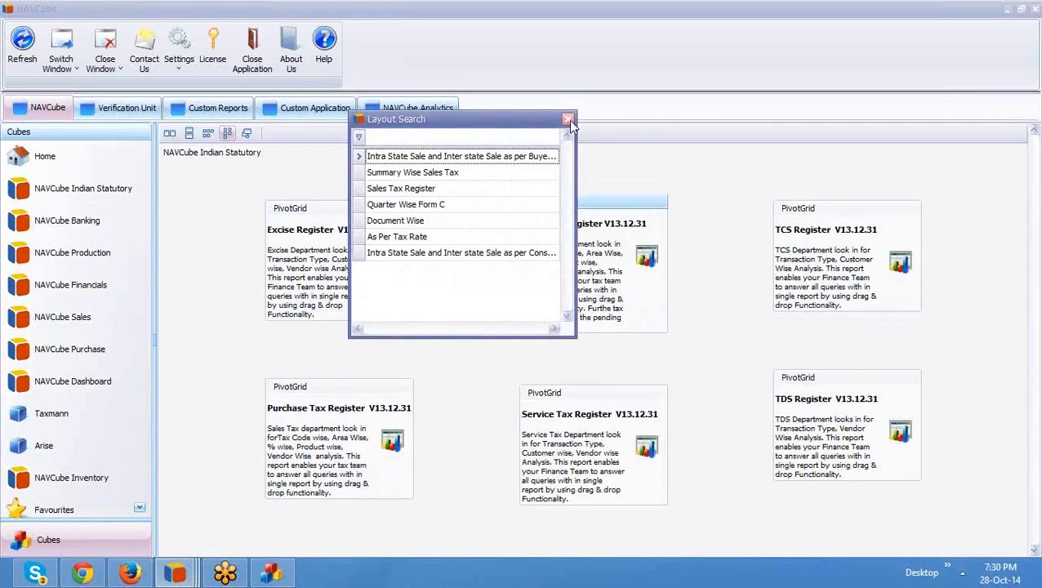
Step: Run the Sales Tax Register layout as WithDimensions with the start year changed to 2011
{"action": "double_click", "coordinate": [420, 189]}
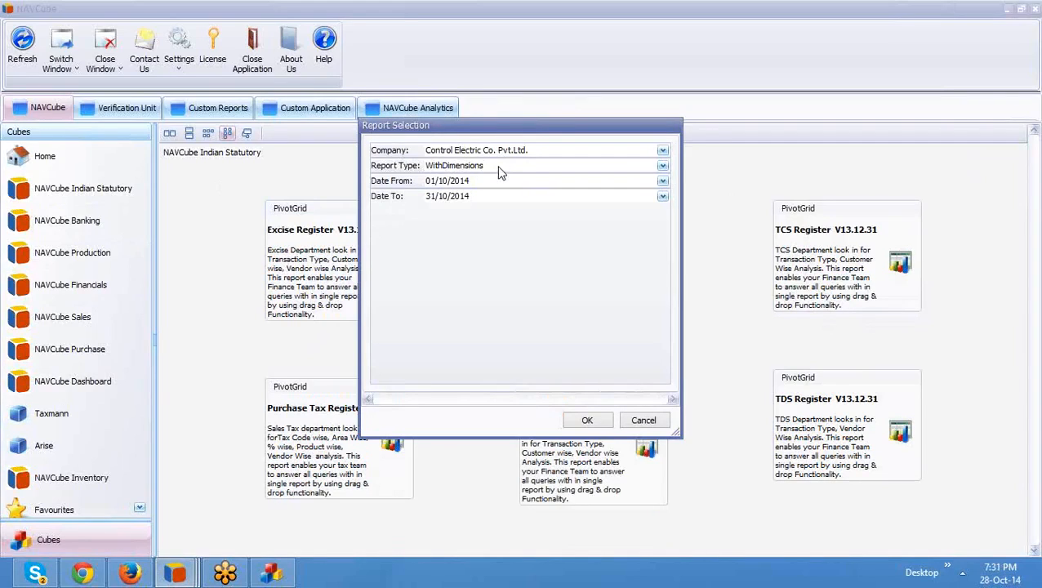
{"action": "left_click", "coordinate": [501, 166]}
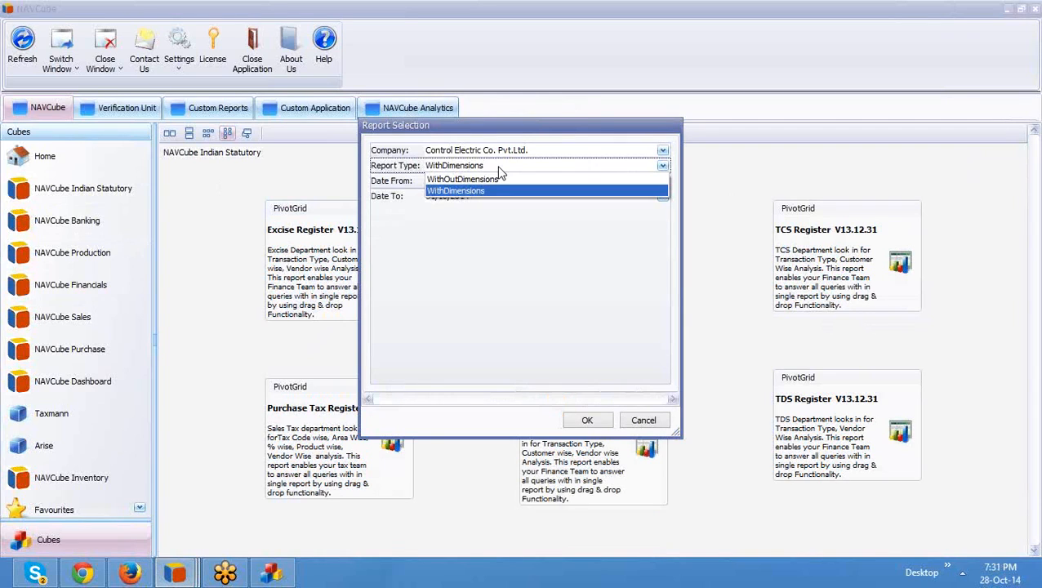
{"action": "left_click", "coordinate": [500, 167]}
{"action": "left_click", "coordinate": [497, 184]}
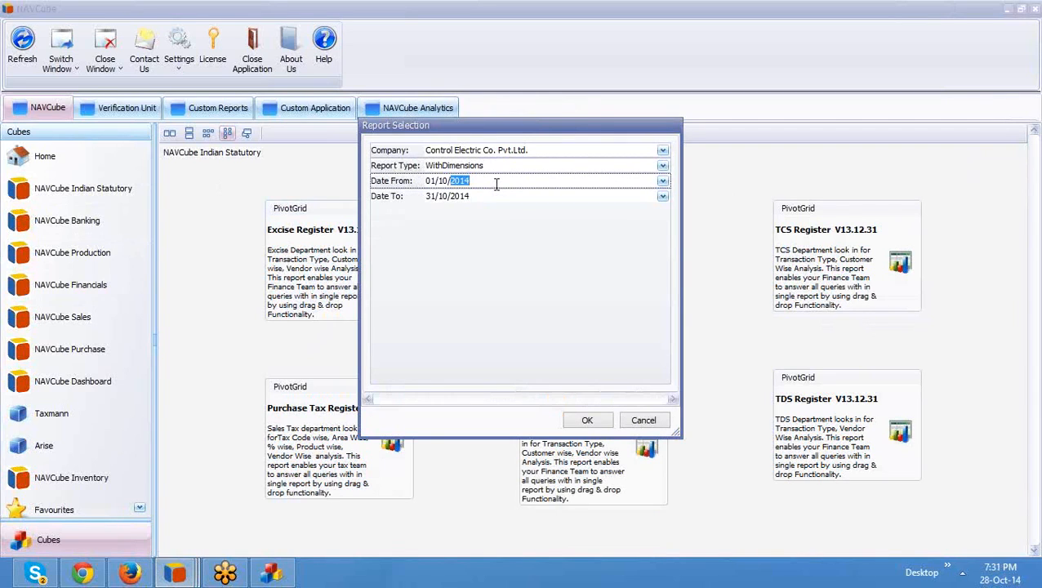
{"action": "type", "text": "2011"}
{"action": "key", "text": "Tab"}
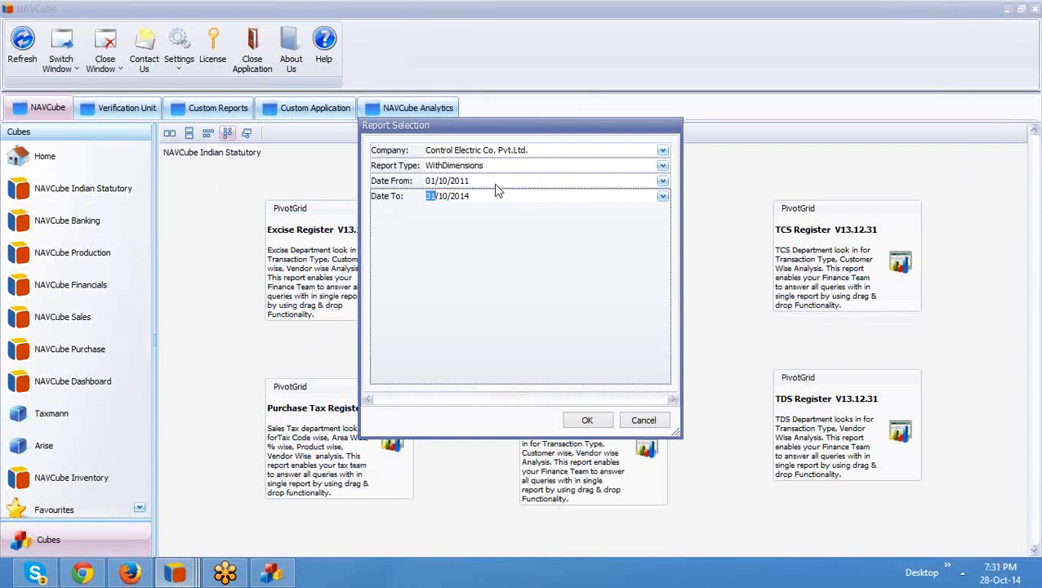
{"action": "left_click", "coordinate": [596, 423]}
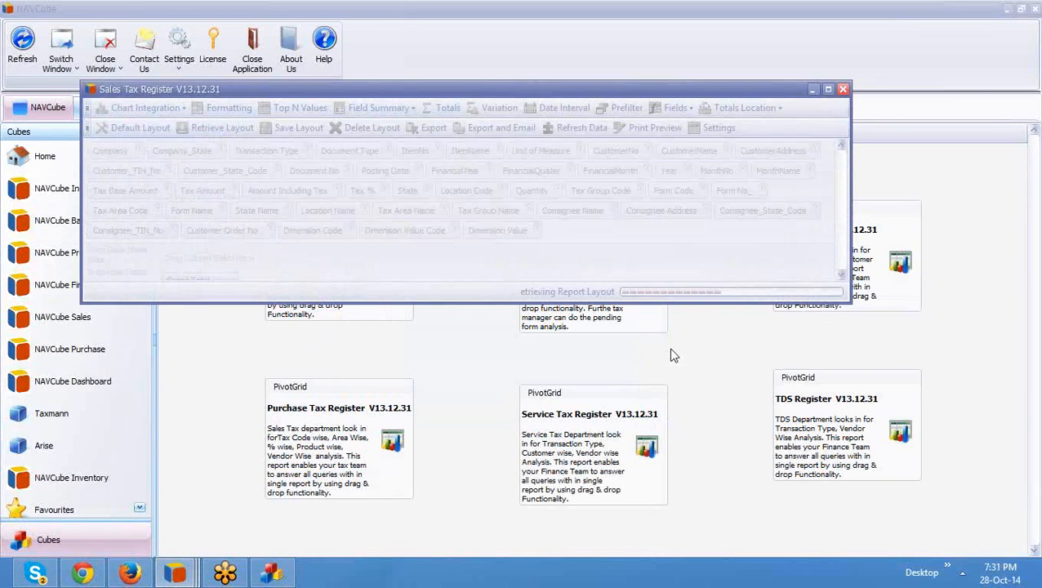
Step: Maximize the Sales Tax Register window and remove the Company field from the columns
{"action": "left_click", "coordinate": [827, 89]}
{"action": "left_click", "coordinate": [400, 152]}
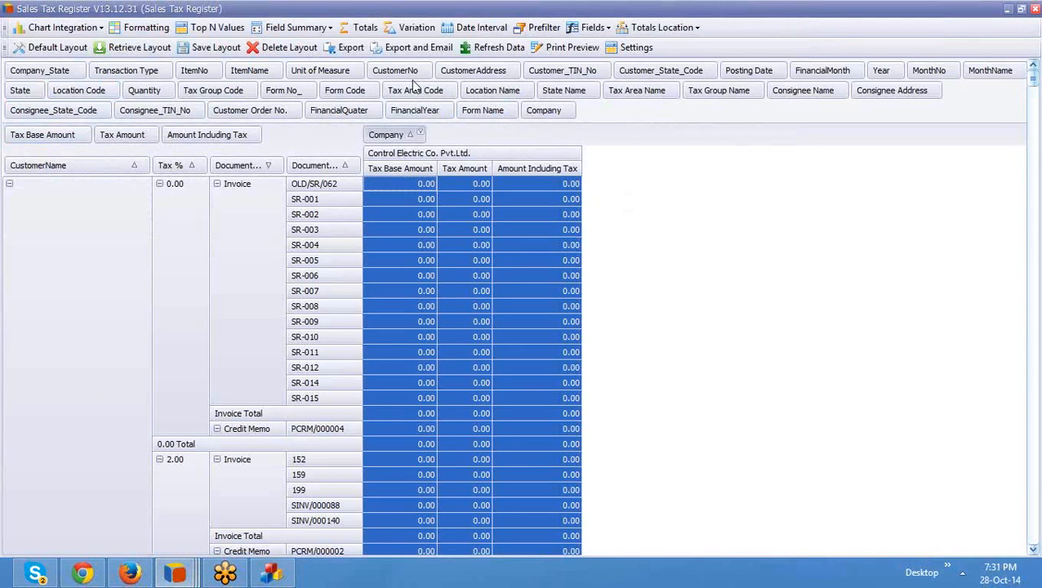
{"action": "left_click", "coordinate": [425, 186]}
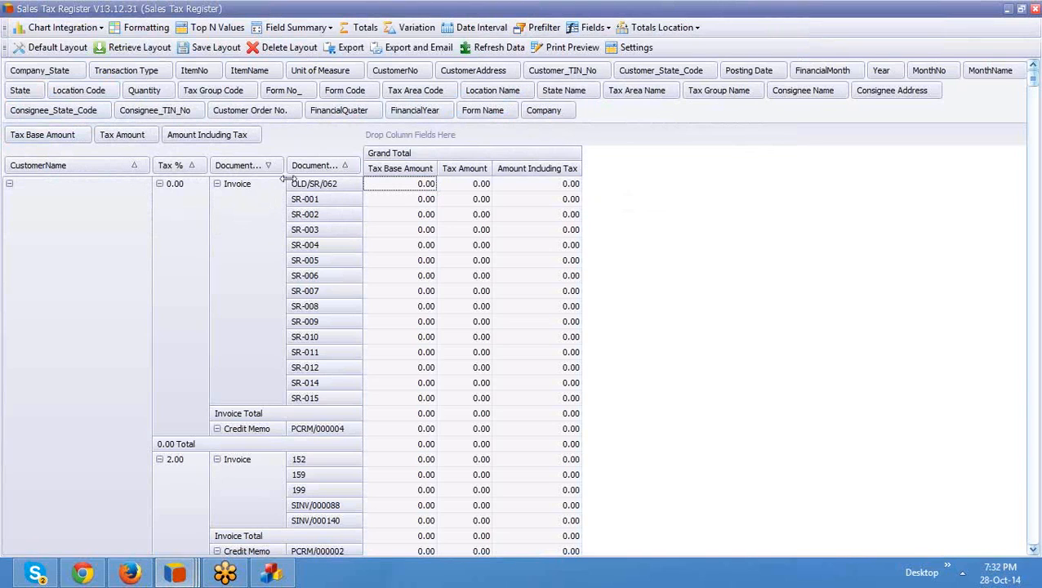
Step: Clear Document No, Document Type, Tax %, CustomerName and Amount Including Tax from the pivot
{"action": "left_click_drag", "start_coordinate": [309, 166], "coordinate": [330, 118]}
{"action": "left_click_drag", "start_coordinate": [242, 165], "coordinate": [275, 96]}
{"action": "left_click_drag", "start_coordinate": [188, 163], "coordinate": [232, 101]}
{"action": "left_click_drag", "start_coordinate": [85, 167], "coordinate": [173, 71]}
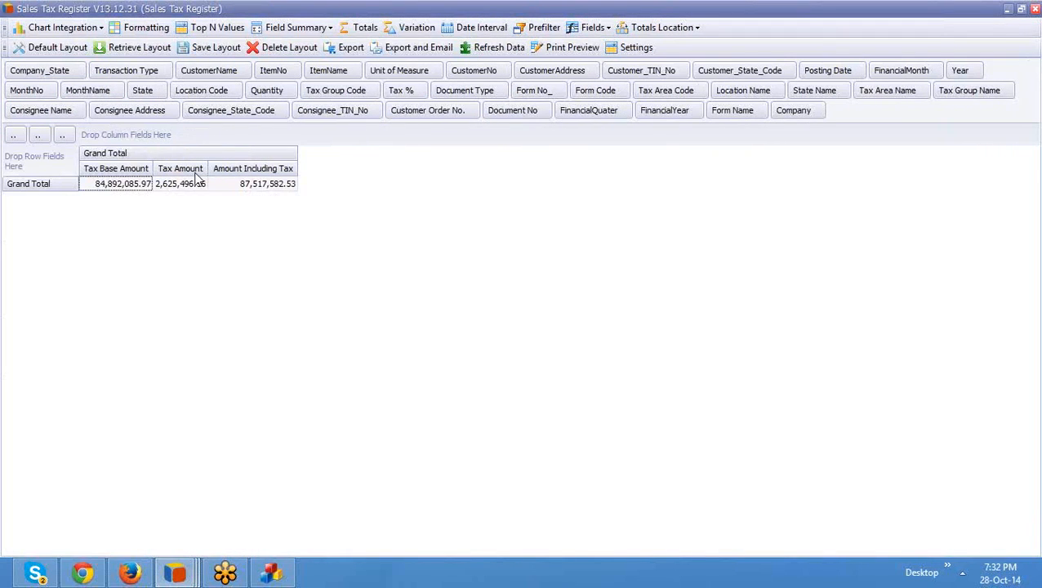
{"action": "left_click_drag", "start_coordinate": [60, 135], "coordinate": [65, 111]}
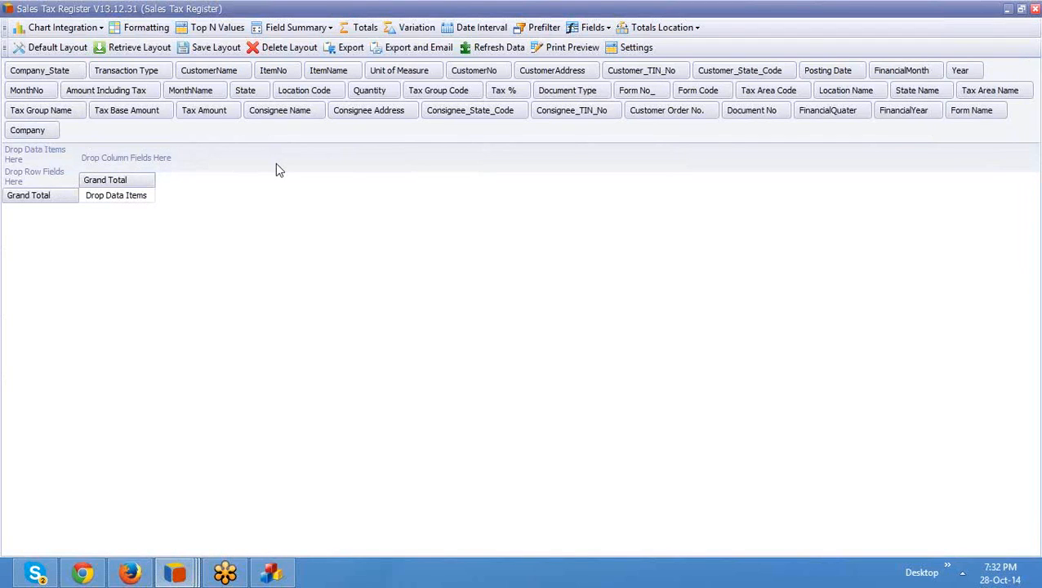
Step: Place CustomerName, ItemName, Tax % as rows, FinancialMonth, MonthName as columns, Quantity and Tax Amount as values
{"action": "left_click_drag", "start_coordinate": [212, 75], "coordinate": [31, 177]}
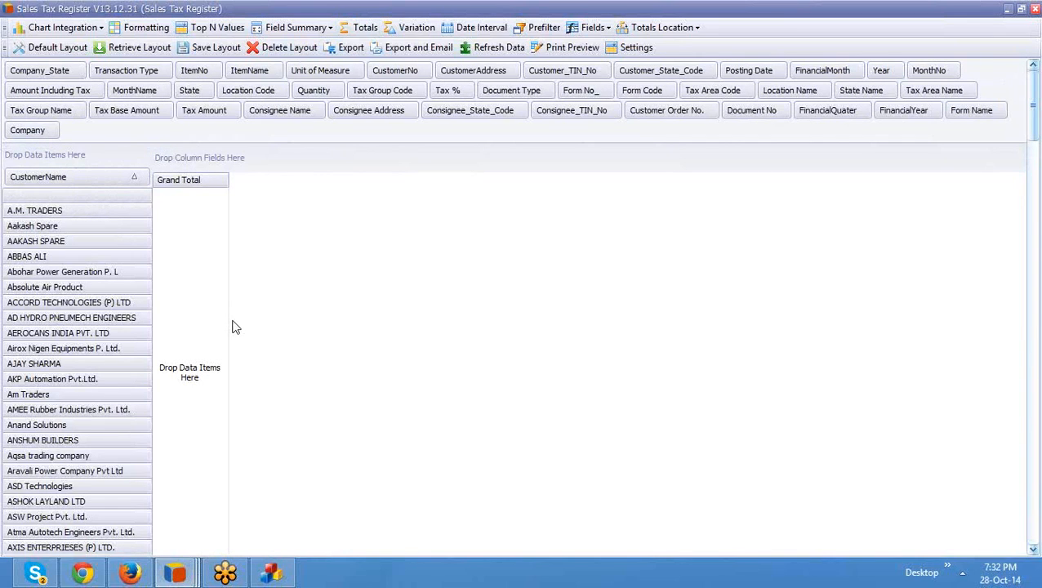
{"action": "left_click_drag", "start_coordinate": [247, 74], "coordinate": [135, 183]}
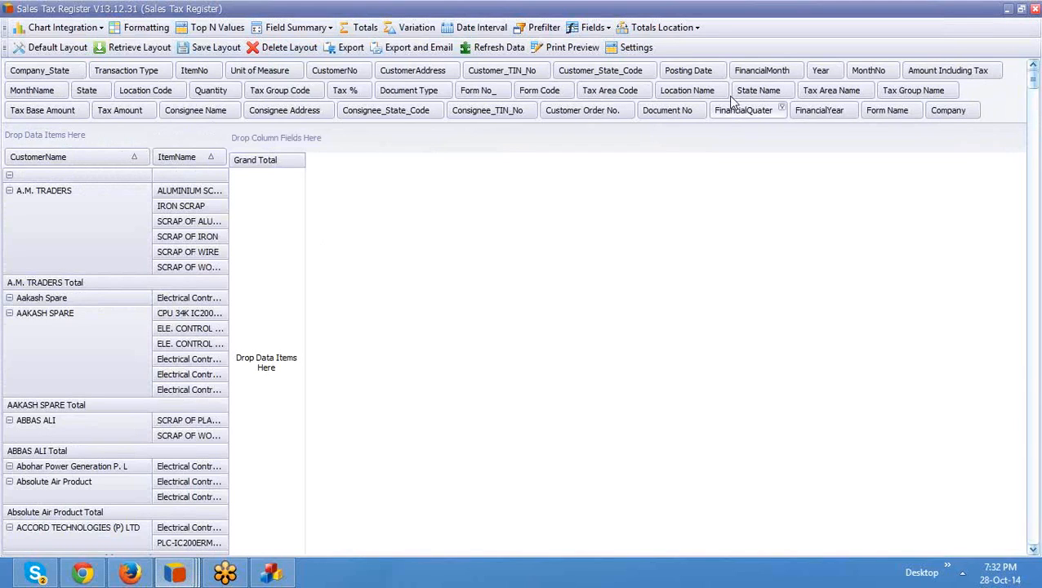
{"action": "left_click_drag", "start_coordinate": [764, 70], "coordinate": [435, 135]}
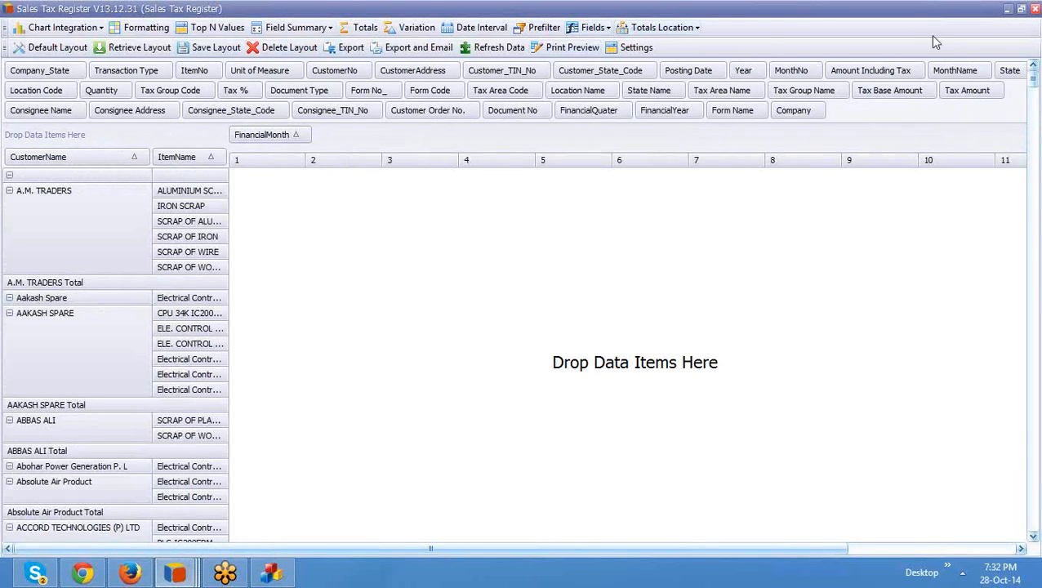
{"action": "left_click_drag", "start_coordinate": [956, 70], "coordinate": [319, 139]}
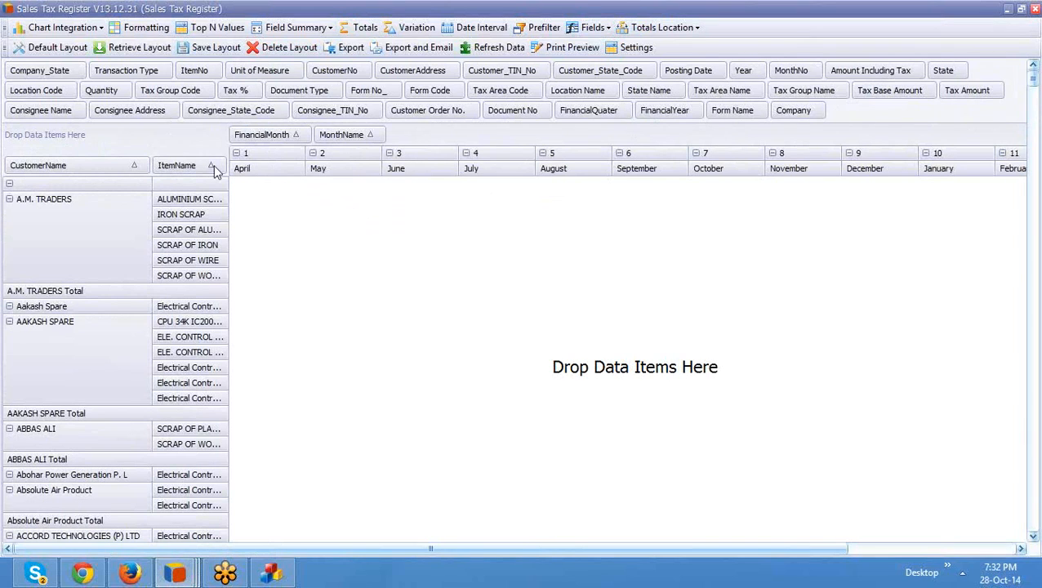
{"action": "left_click_drag", "start_coordinate": [105, 96], "coordinate": [63, 137]}
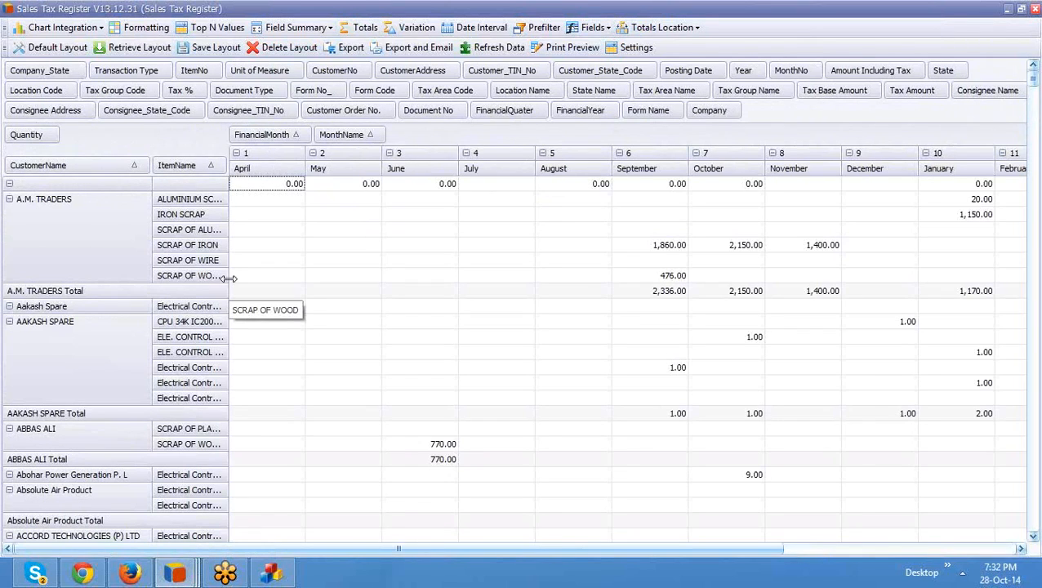
{"action": "left_click_drag", "start_coordinate": [179, 90], "coordinate": [215, 166]}
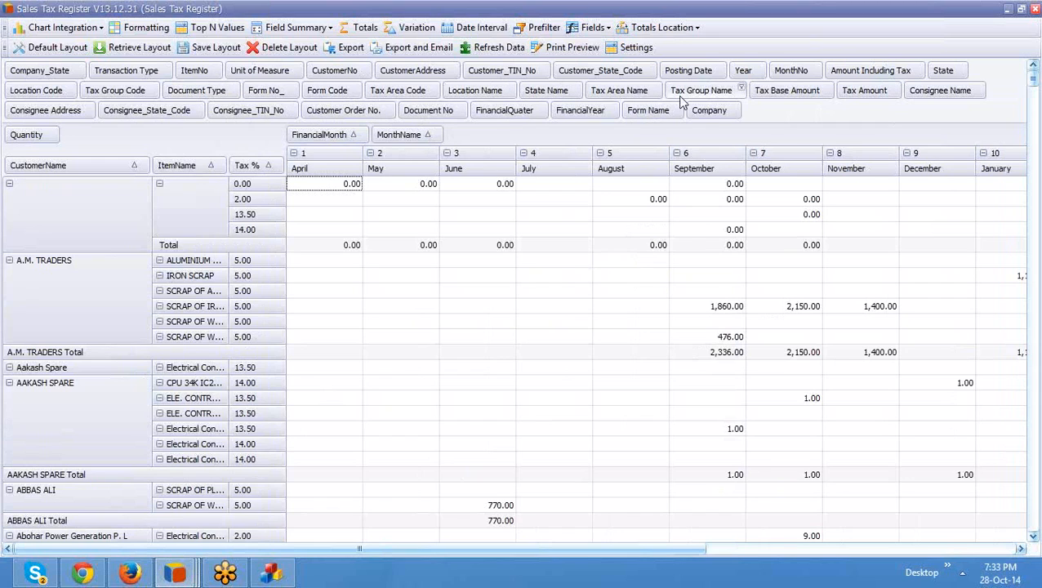
{"action": "left_click_drag", "start_coordinate": [846, 100], "coordinate": [197, 139]}
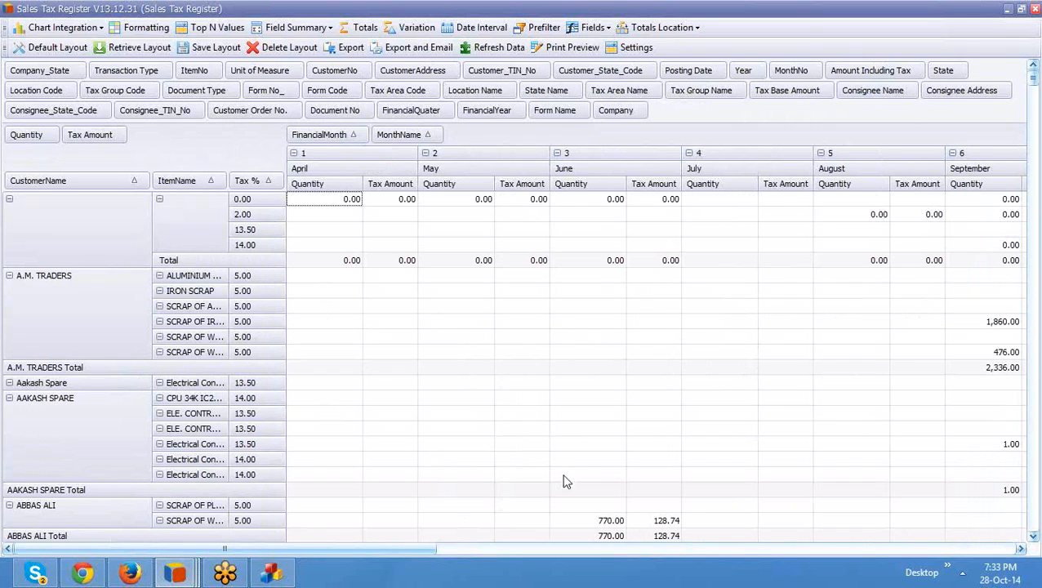
{"action": "left_click", "coordinate": [1035, 406]}
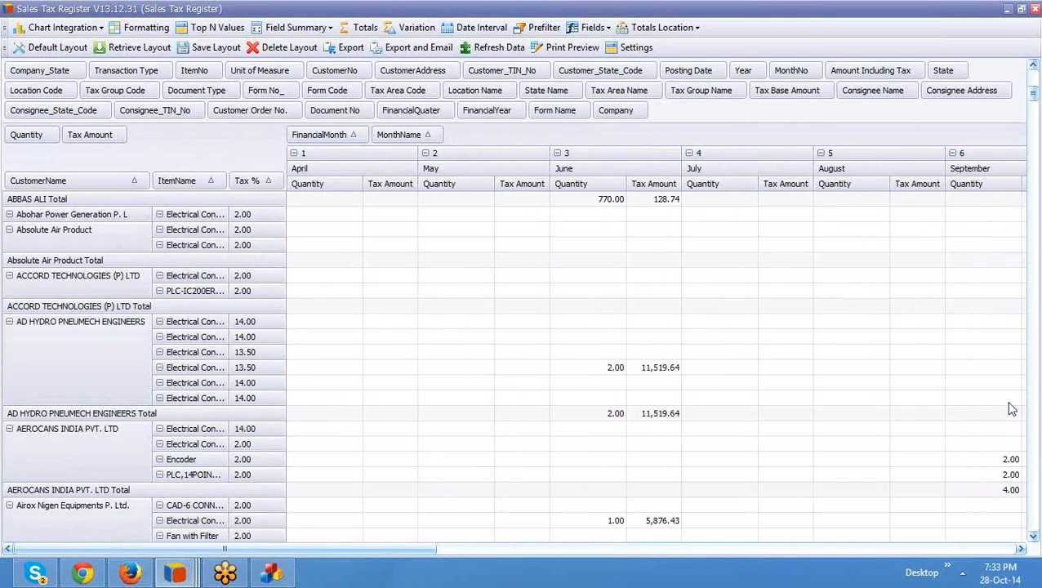
{"action": "left_click", "coordinate": [78, 417]}
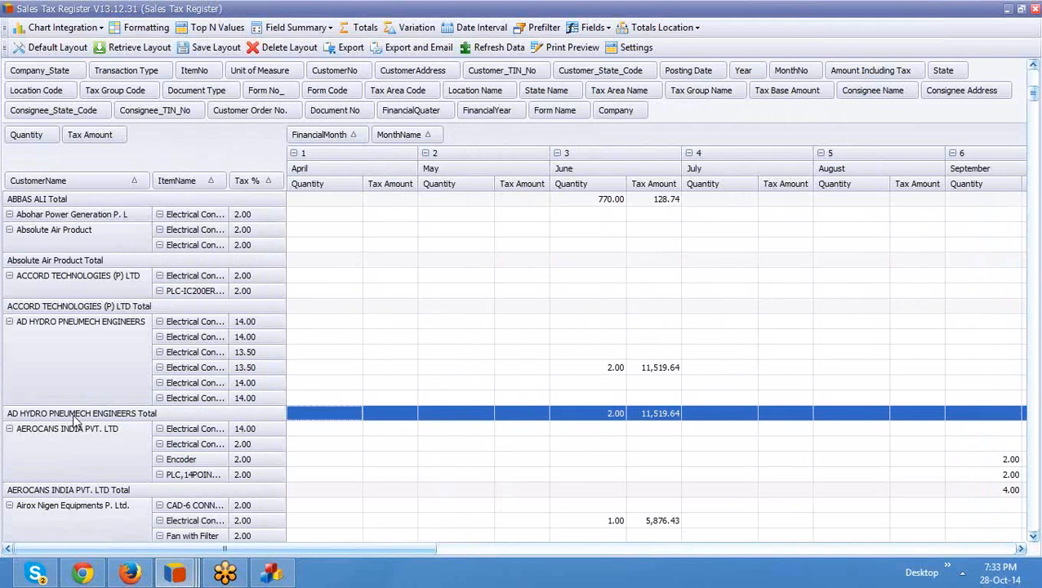
{"action": "left_click", "coordinate": [576, 418]}
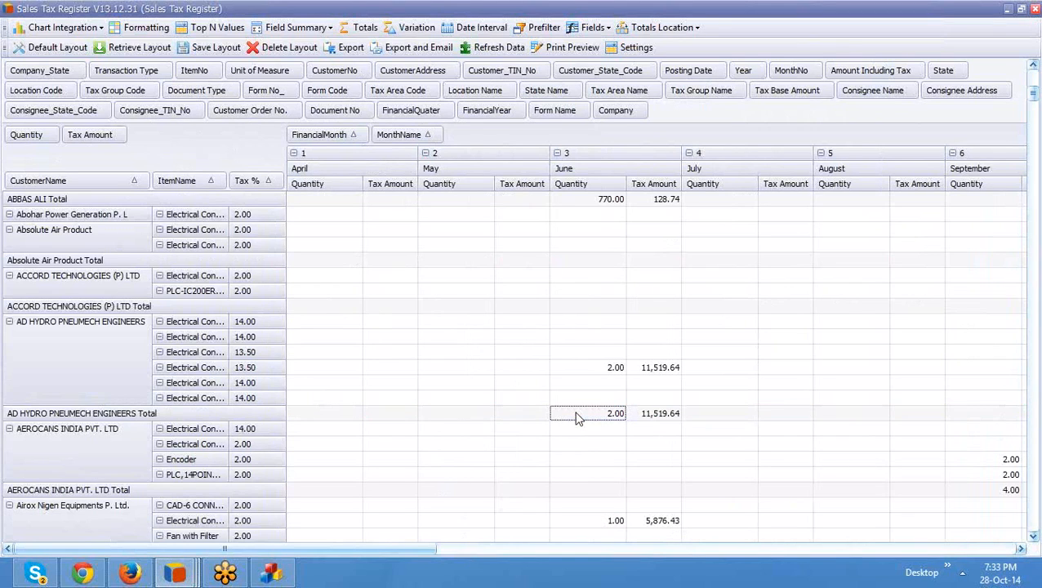
{"action": "double_click", "coordinate": [576, 418]}
{"action": "left_click", "coordinate": [533, 315]}
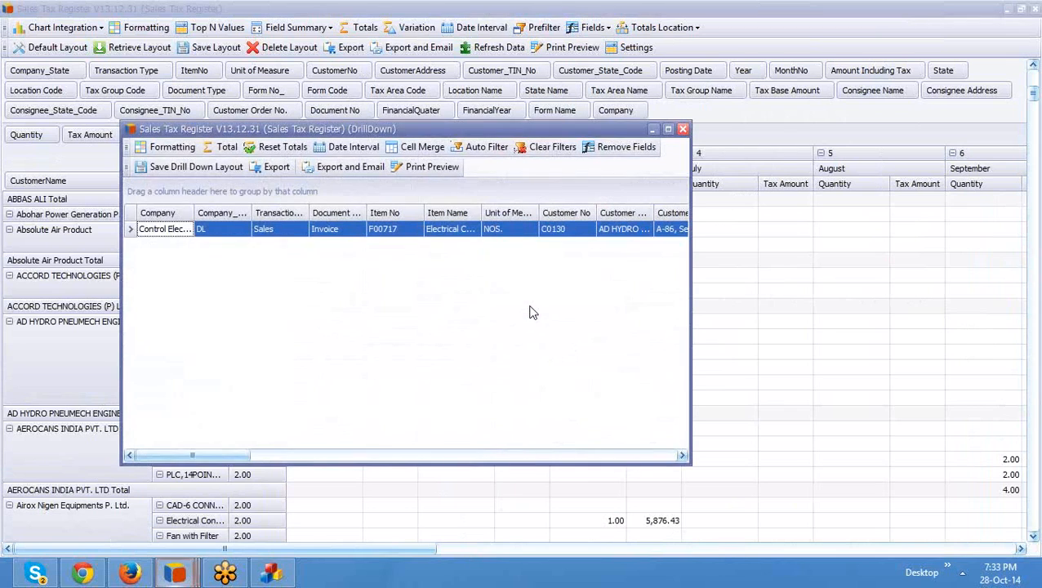
{"action": "left_click", "coordinate": [669, 129]}
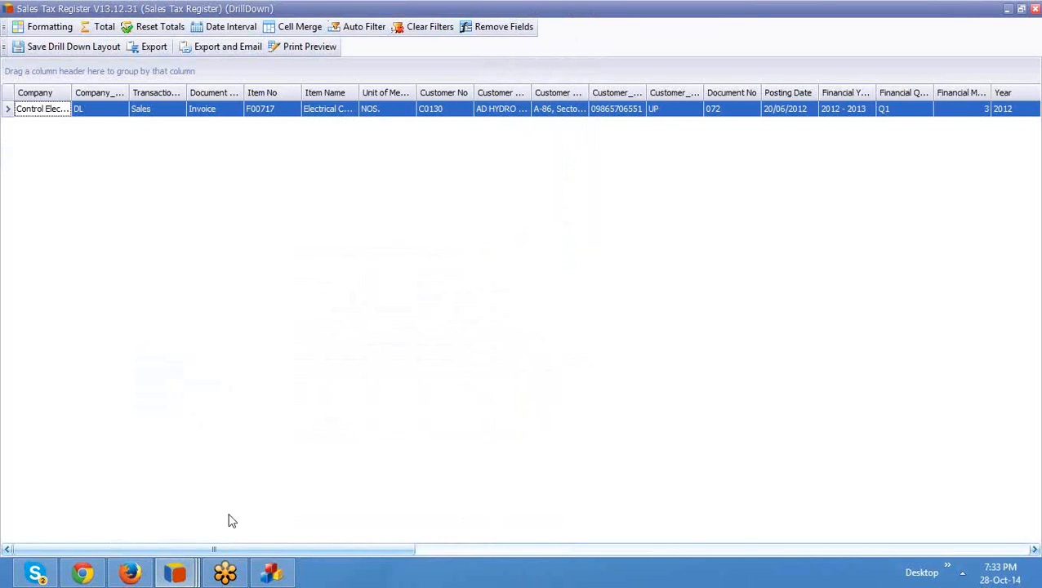
{"action": "left_click_drag", "start_coordinate": [214, 549], "coordinate": [45, 484]}
{"action": "left_click", "coordinate": [1035, 8]}
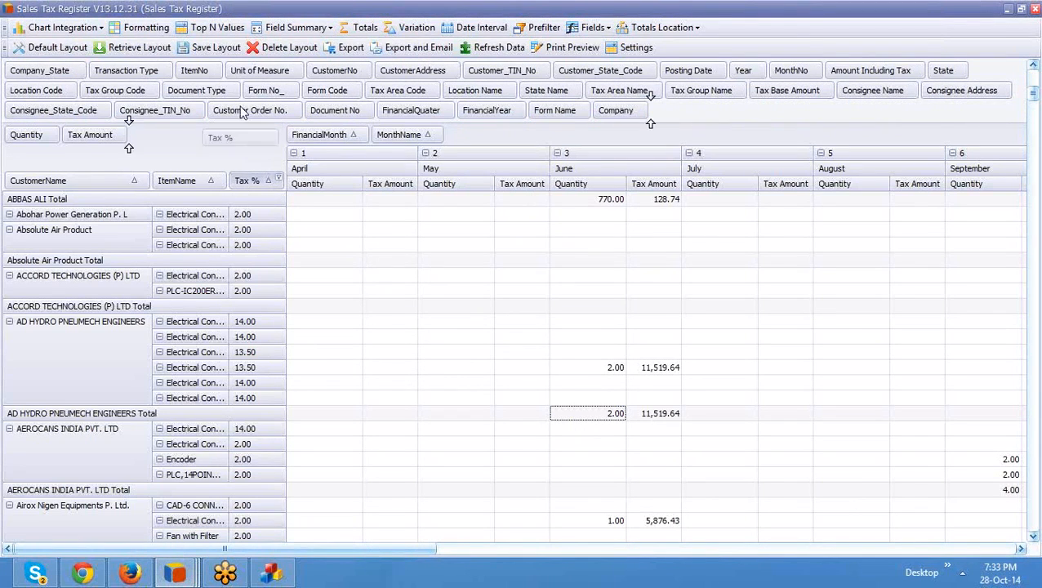
Step: Reduce the pivot to MonthName rows, removing Tax %, ItemName, CustomerName and FinancialMonth
{"action": "left_click_drag", "start_coordinate": [241, 94], "coordinate": [242, 92]}
{"action": "left_click_drag", "start_coordinate": [184, 180], "coordinate": [247, 91]}
{"action": "left_click_drag", "start_coordinate": [122, 187], "coordinate": [241, 102]}
{"action": "left_click_drag", "start_coordinate": [189, 135], "coordinate": [37, 171]}
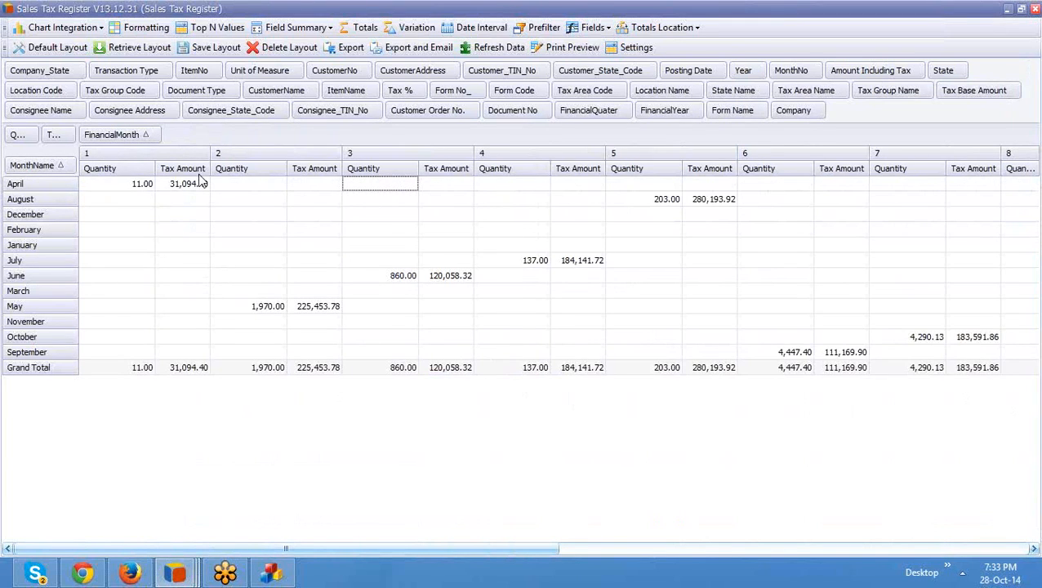
{"action": "left_click_drag", "start_coordinate": [112, 135], "coordinate": [140, 94]}
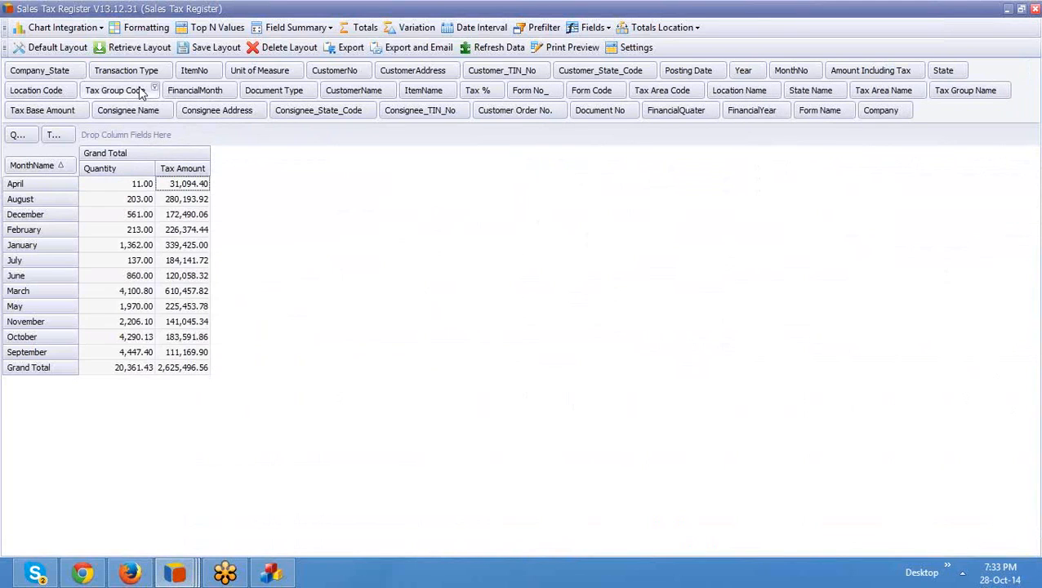
Step: Chart the selected April to January quantities as a bar chart
{"action": "left_click", "coordinate": [47, 29]}
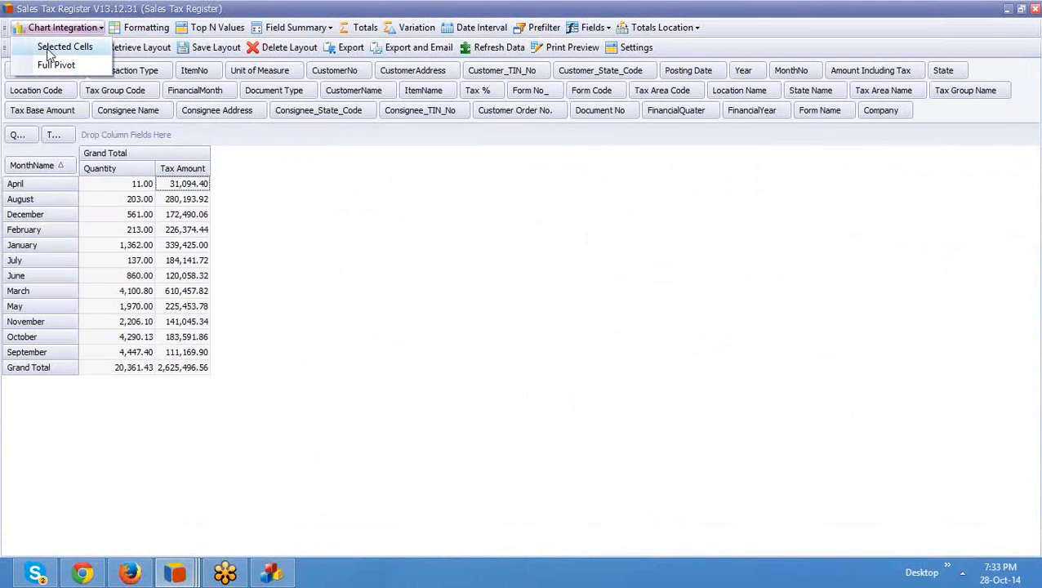
{"action": "left_click", "coordinate": [47, 54]}
{"action": "left_click_drag", "start_coordinate": [139, 186], "coordinate": [133, 329]}
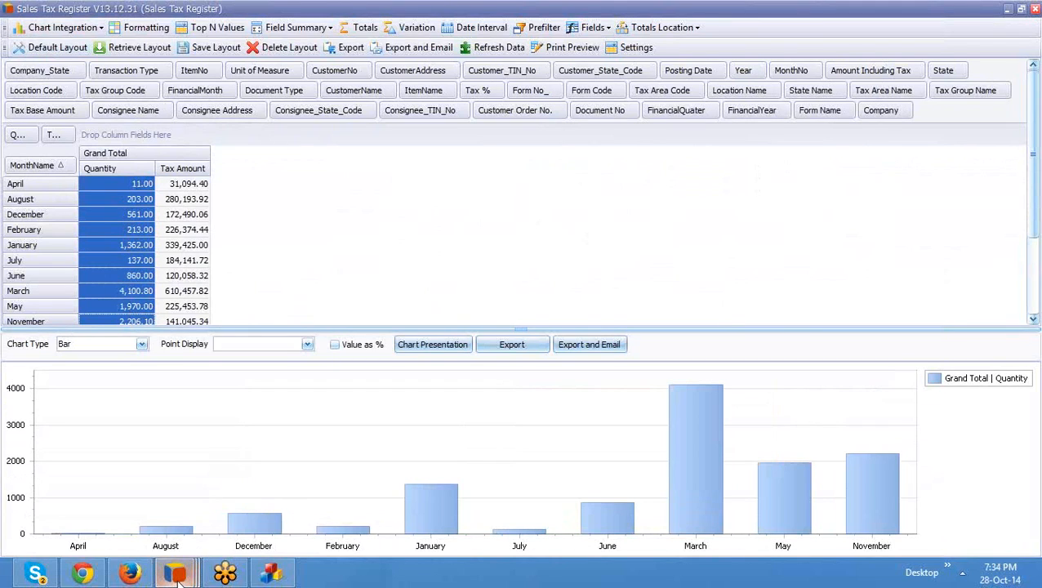
{"action": "mouse_move", "coordinate": [180, 577]}
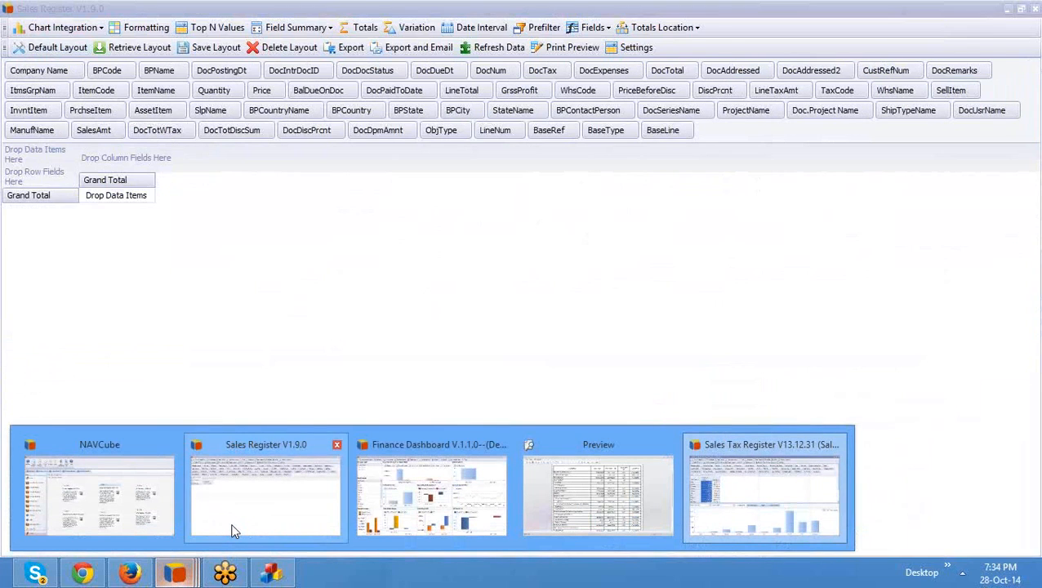
Step: In the Sales Register, put BPCode in rows with Quantity, Price and LineTotal as data items
{"action": "left_click", "coordinate": [233, 530]}
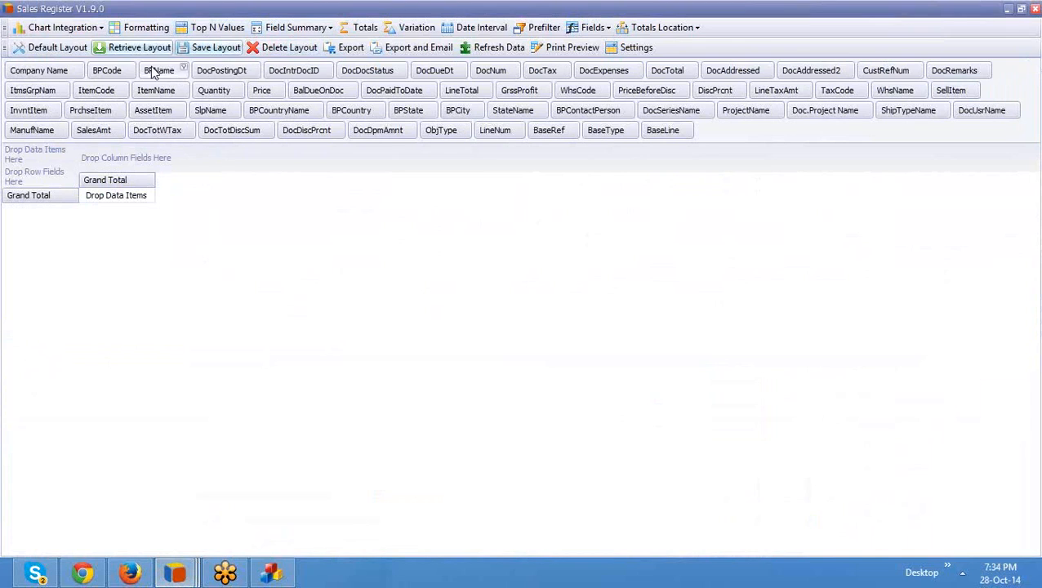
{"action": "left_click_drag", "start_coordinate": [106, 71], "coordinate": [49, 173]}
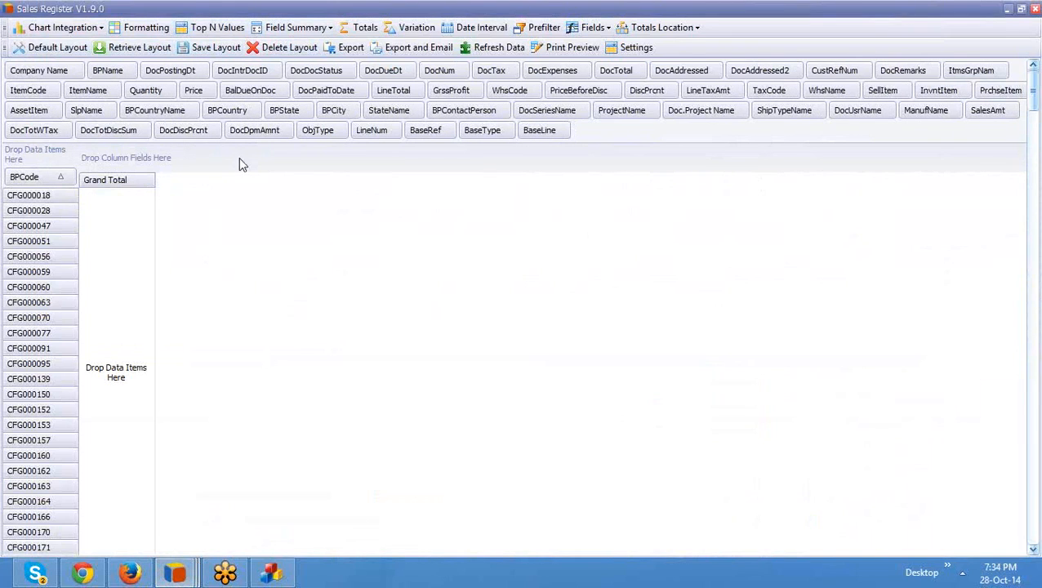
{"action": "left_click_drag", "start_coordinate": [146, 90], "coordinate": [40, 157]}
{"action": "left_click_drag", "start_coordinate": [140, 91], "coordinate": [66, 164]}
{"action": "left_click_drag", "start_coordinate": [299, 89], "coordinate": [76, 160]}
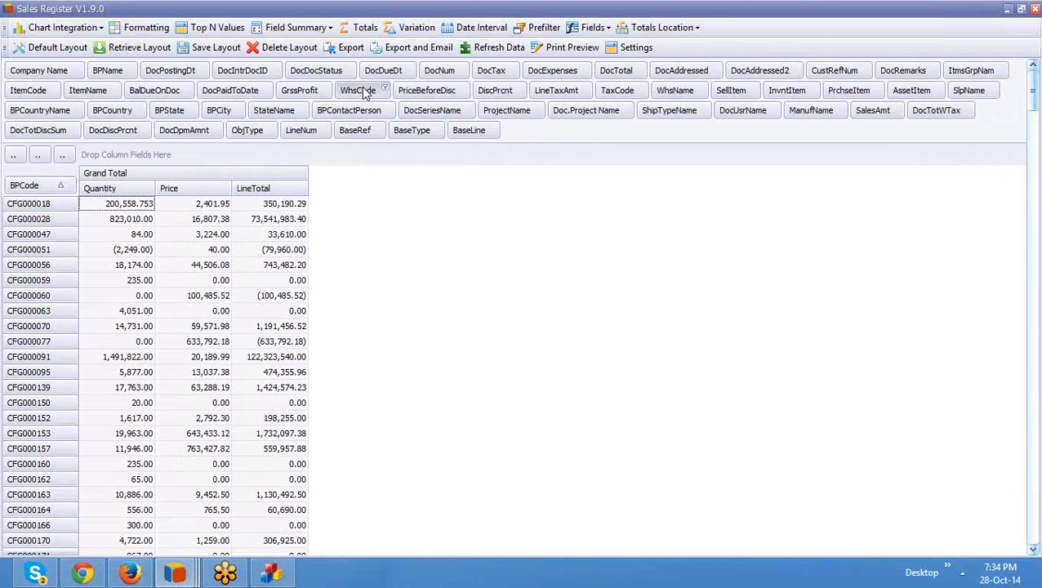
Step: Try grouping the BPCode rows by WhsCode, sort it descending, then remove WhsCode again
{"action": "left_click_drag", "start_coordinate": [365, 95], "coordinate": [10, 189]}
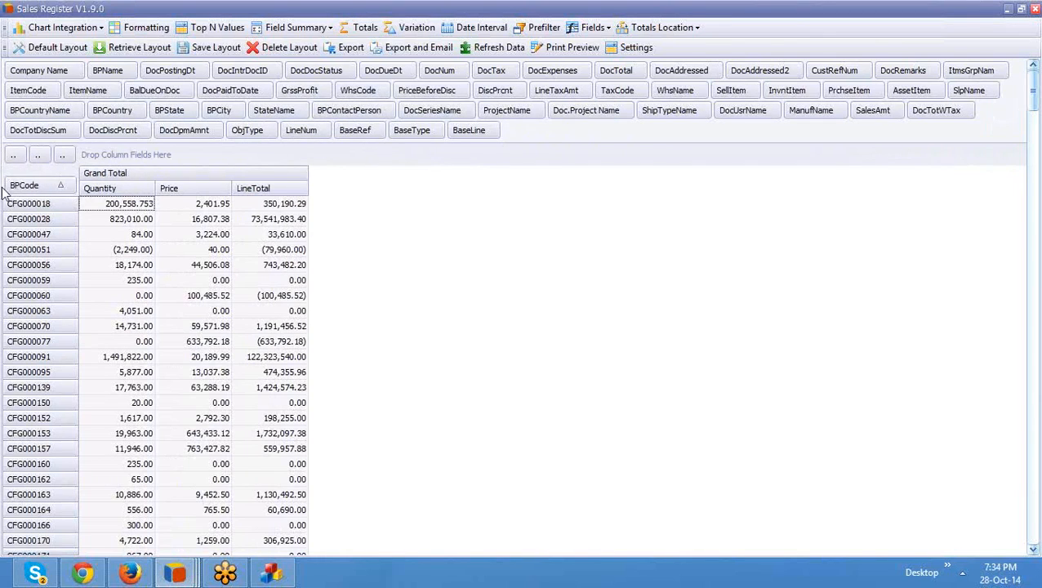
{"action": "left_click_drag", "start_coordinate": [331, 93], "coordinate": [38, 185]}
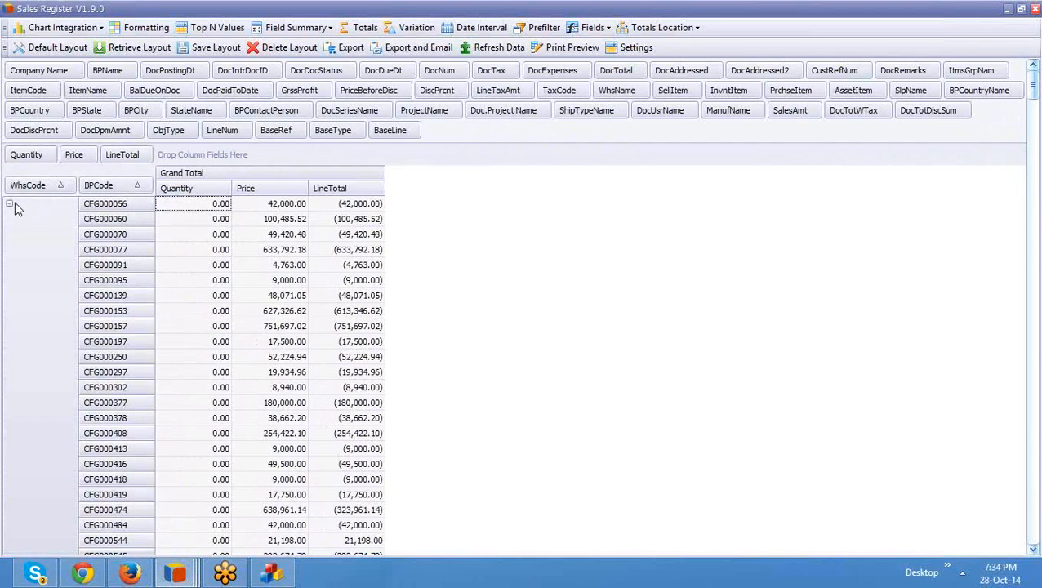
{"action": "left_click", "coordinate": [9, 204]}
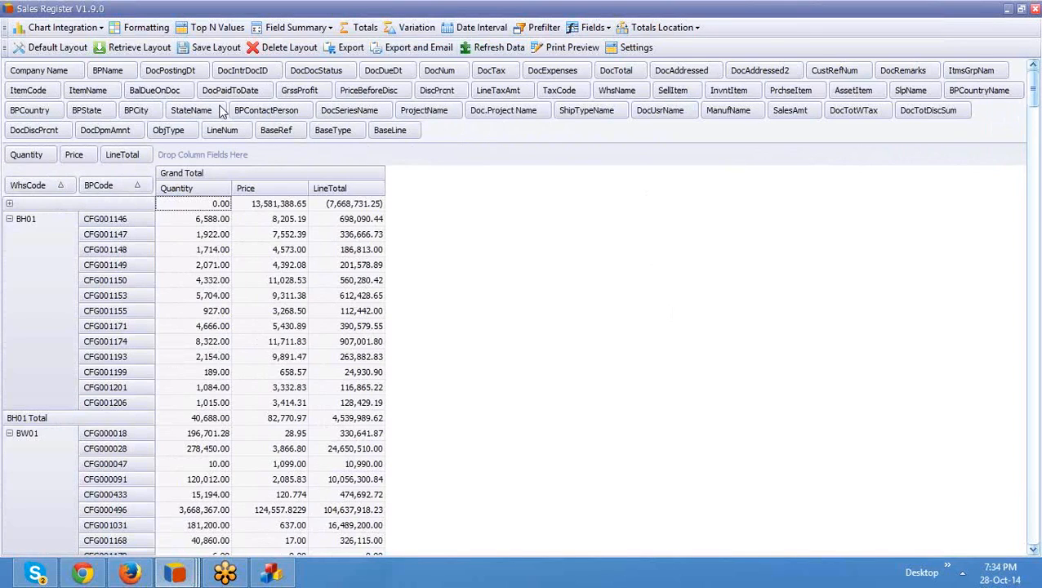
{"action": "left_click", "coordinate": [29, 187]}
{"action": "left_click_drag", "start_coordinate": [29, 186], "coordinate": [155, 73]}
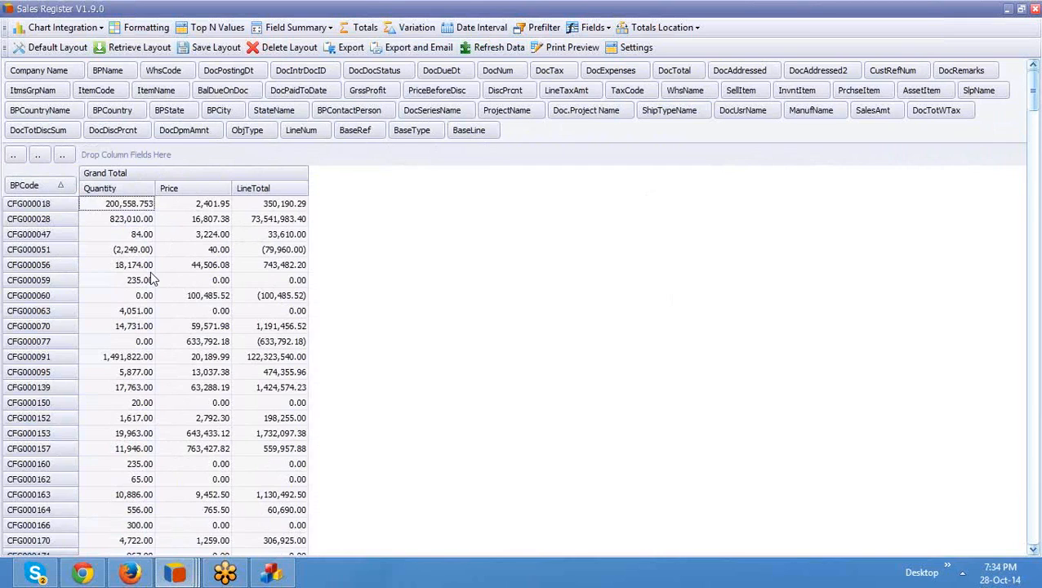
Step: Start a new format condition on Quantity using GreaterOrEqual
{"action": "left_click", "coordinate": [155, 33]}
{"action": "left_click", "coordinate": [604, 144]}
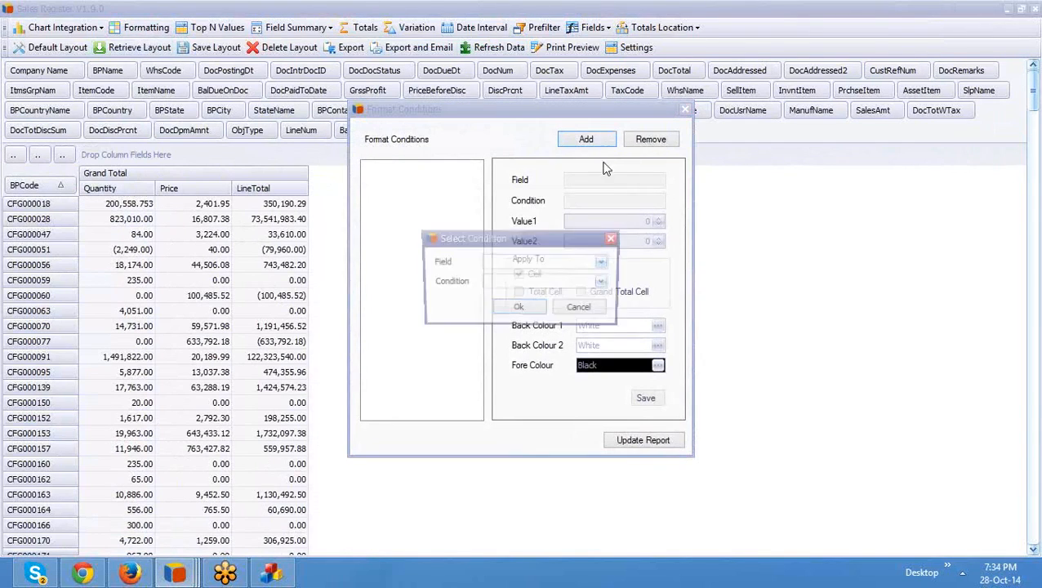
{"action": "left_click", "coordinate": [552, 260]}
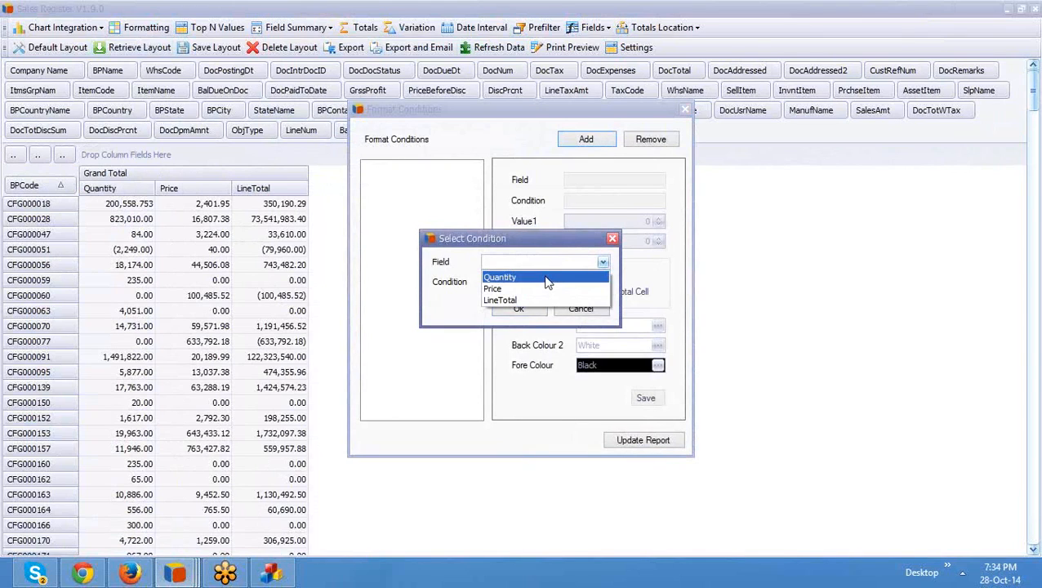
{"action": "left_click", "coordinate": [547, 278]}
{"action": "left_click", "coordinate": [602, 281]}
{"action": "scroll", "coordinate": [605, 327], "scroll_direction": "down", "scroll_amount": 1}
{"action": "left_click", "coordinate": [562, 344]}
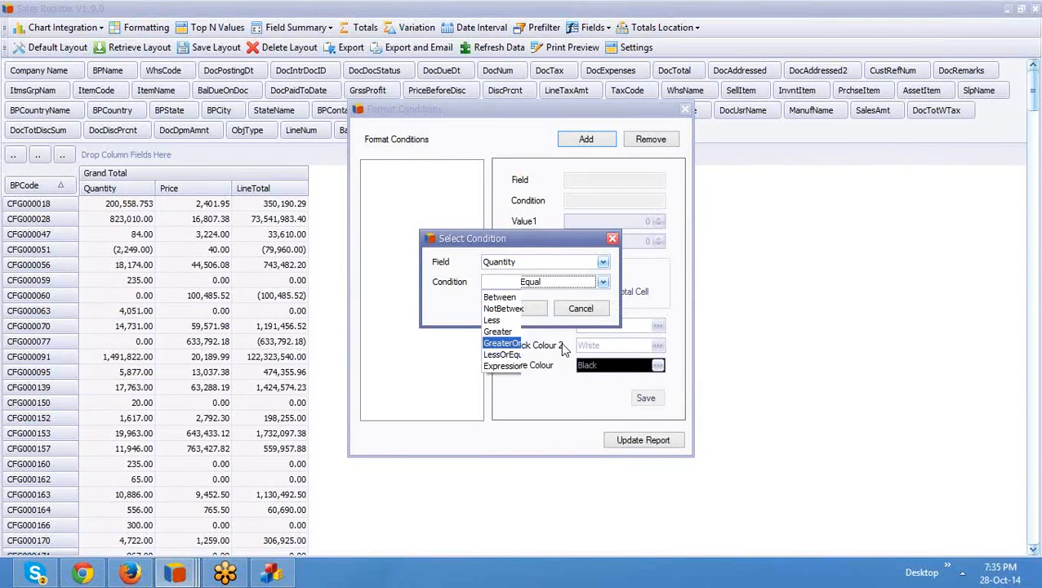
{"action": "left_click", "coordinate": [533, 310]}
Step: Set its threshold to 10000, include total cells, shade matches green, and save
{"action": "left_click", "coordinate": [624, 224]}
{"action": "type", "text": "10,000."}
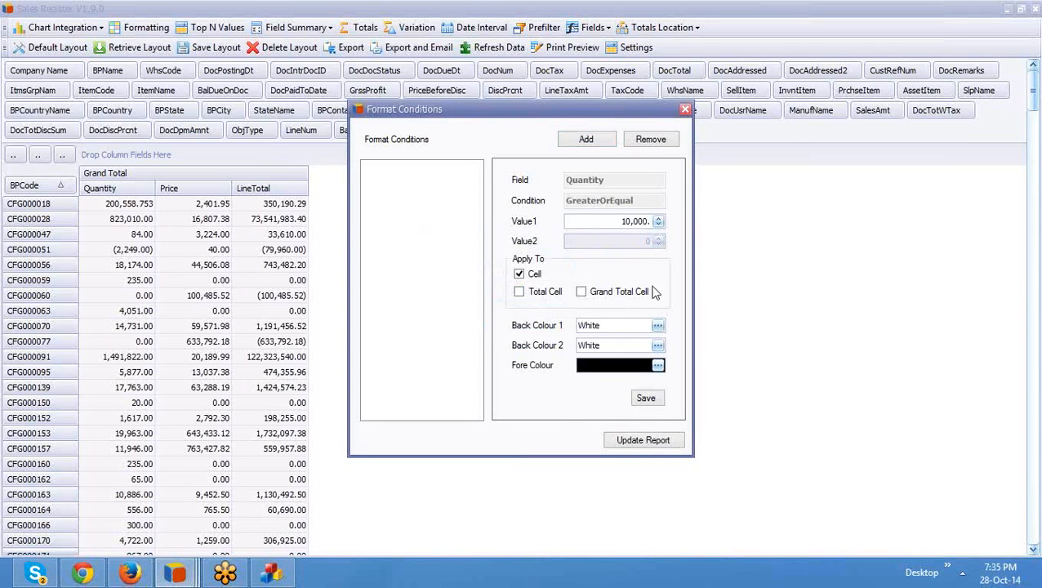
{"action": "left_click", "coordinate": [582, 292]}
{"action": "left_click", "coordinate": [519, 292]}
{"action": "left_click", "coordinate": [658, 325]}
{"action": "left_click", "coordinate": [491, 165]}
{"action": "left_click", "coordinate": [481, 336]}
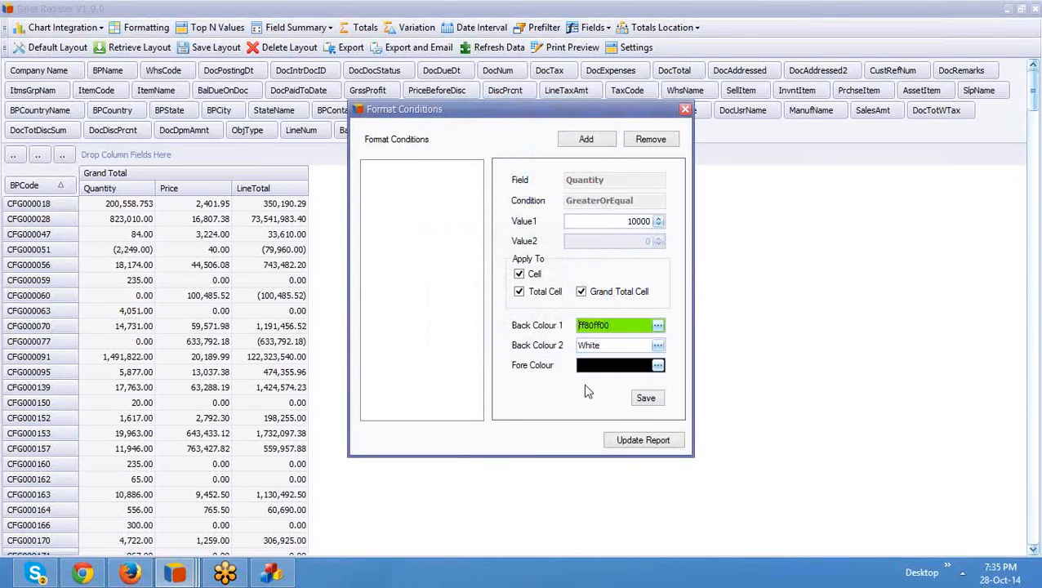
{"action": "left_click", "coordinate": [645, 399]}
{"action": "left_click", "coordinate": [643, 440]}
Step: Add a second Quantity format condition using LessOrEqual
{"action": "left_click", "coordinate": [586, 139]}
{"action": "left_click", "coordinate": [527, 263]}
{"action": "left_click", "coordinate": [527, 275]}
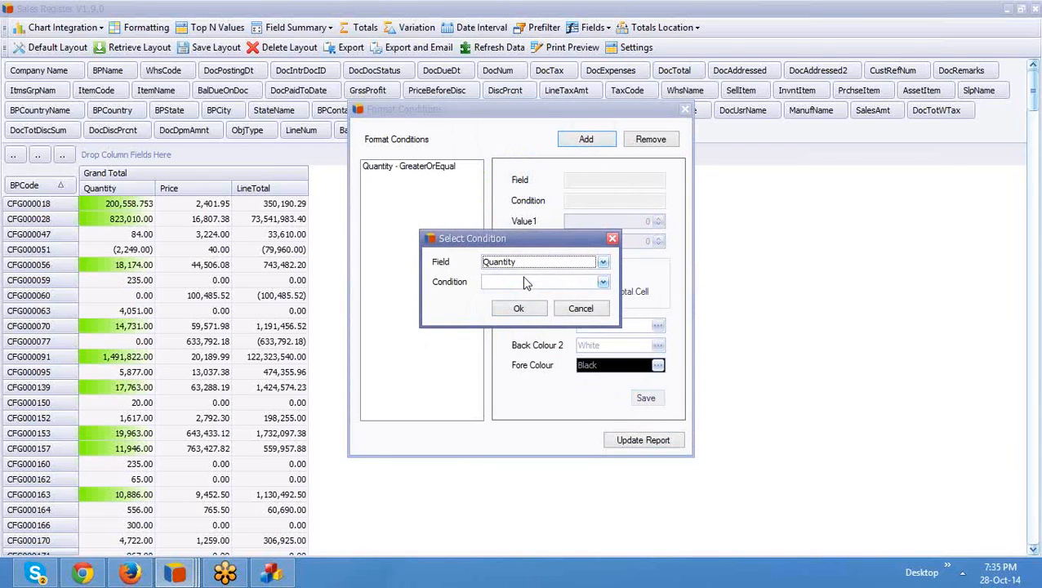
{"action": "left_click", "coordinate": [533, 281]}
{"action": "left_click_drag", "start_coordinate": [603, 328], "coordinate": [604, 351]}
{"action": "left_click", "coordinate": [559, 354]}
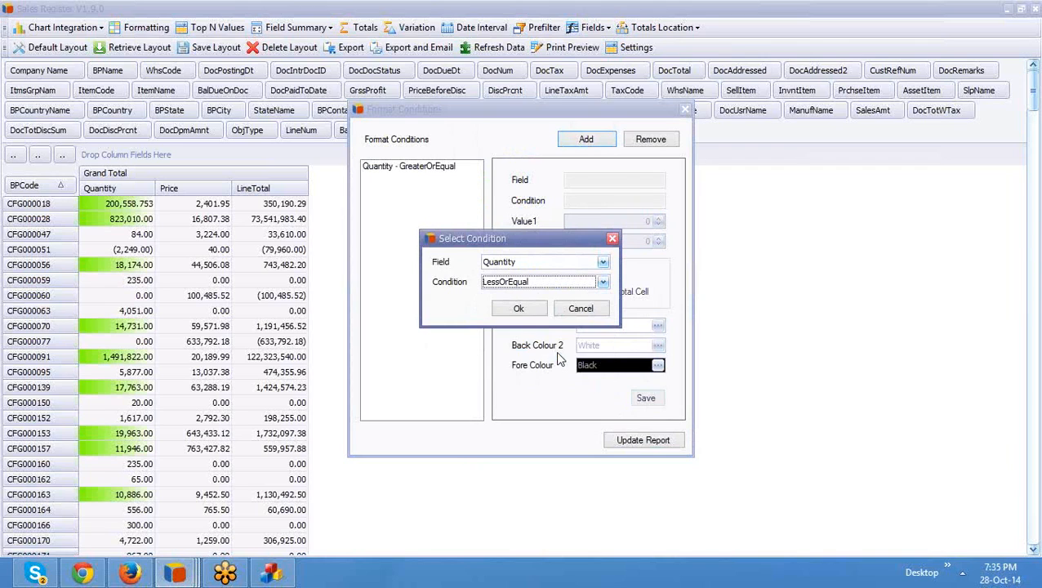
{"action": "left_click", "coordinate": [519, 309]}
Step: Set its threshold to 5000 with total cells included and red background, then update the report
{"action": "left_click", "coordinate": [628, 221]}
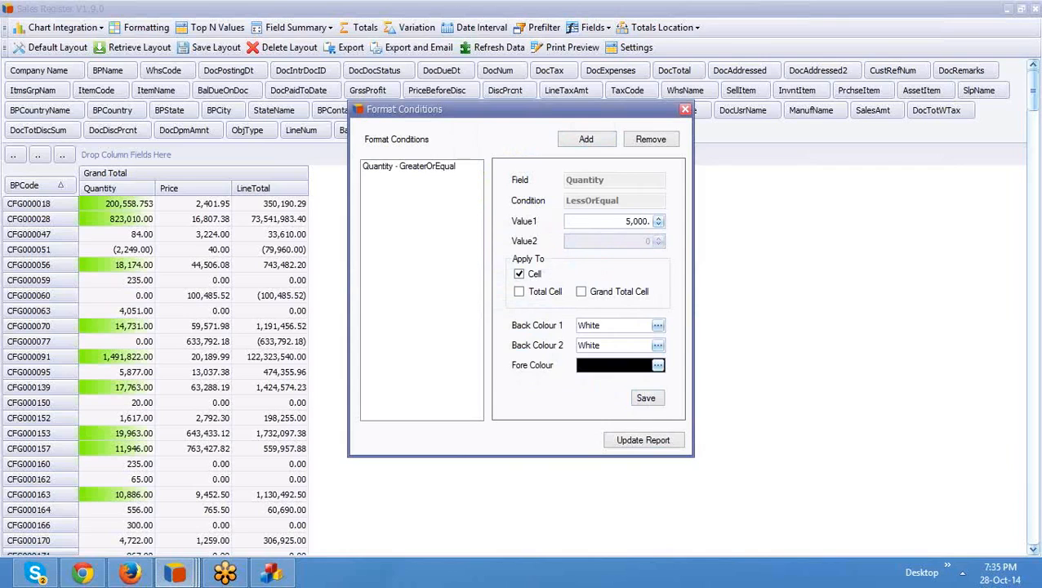
{"action": "left_click", "coordinate": [581, 291]}
{"action": "left_click", "coordinate": [519, 292]}
{"action": "left_click", "coordinate": [657, 326]}
{"action": "left_click", "coordinate": [450, 164]}
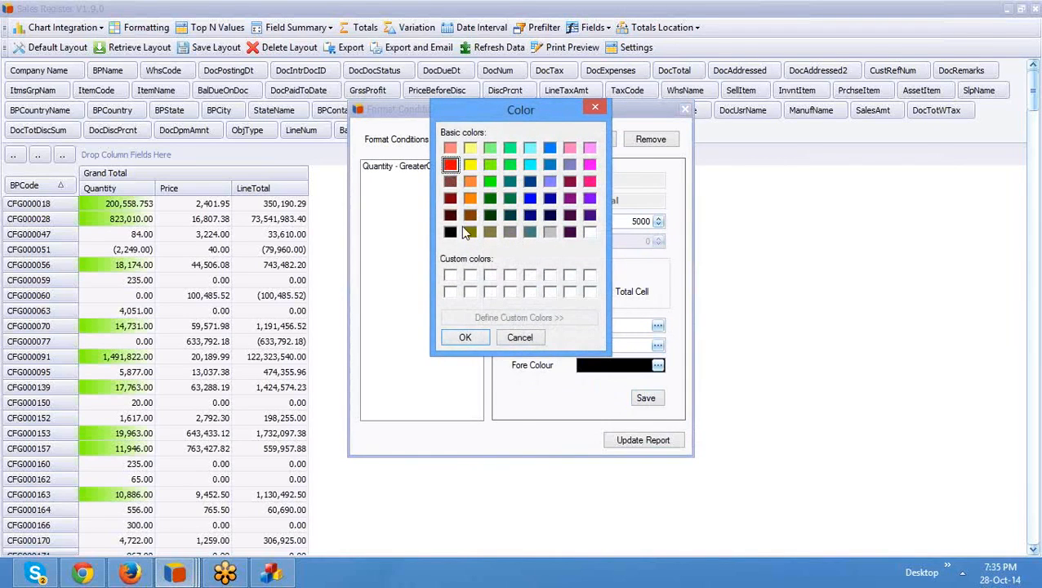
{"action": "left_click", "coordinate": [465, 338]}
{"action": "left_click", "coordinate": [646, 398]}
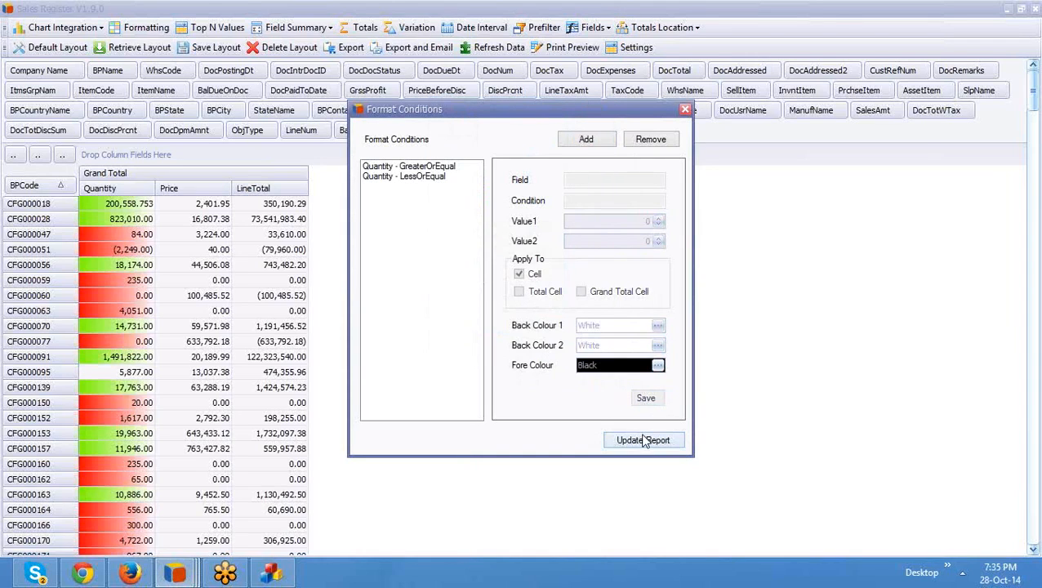
{"action": "left_click", "coordinate": [644, 440]}
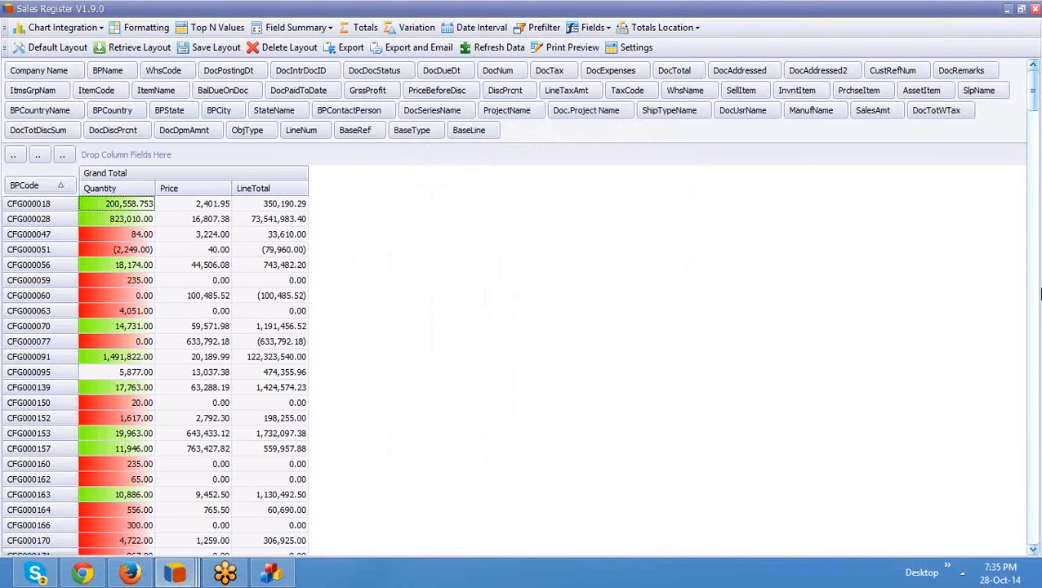
Step: Replace BPCode with ItmsGrpNam as the pivot's row field
{"action": "left_click", "coordinate": [1035, 302]}
{"action": "left_click_drag", "start_coordinate": [1035, 303], "coordinate": [1037, 572]}
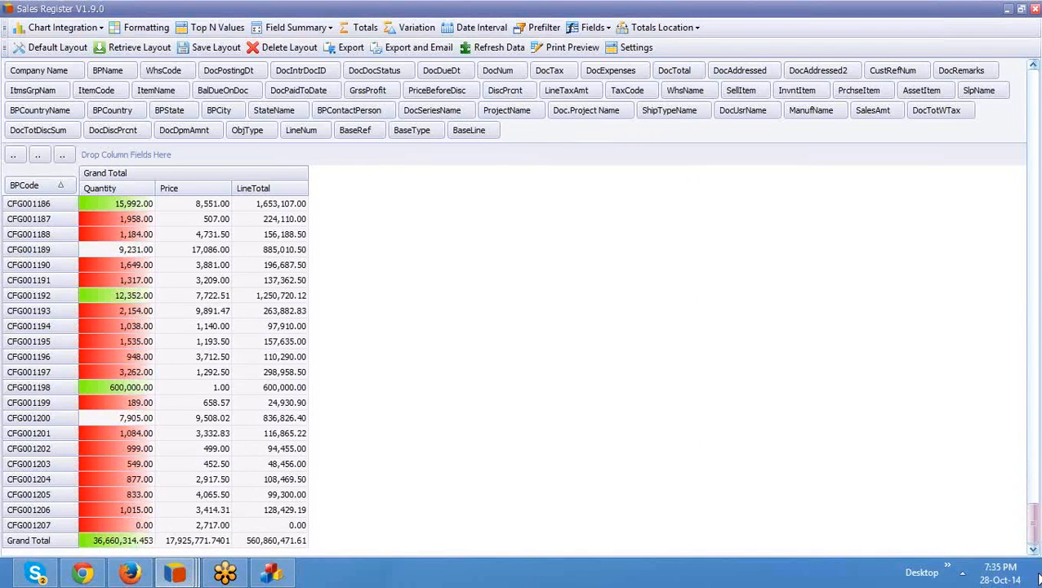
{"action": "left_click_drag", "start_coordinate": [1034, 519], "coordinate": [990, 28]}
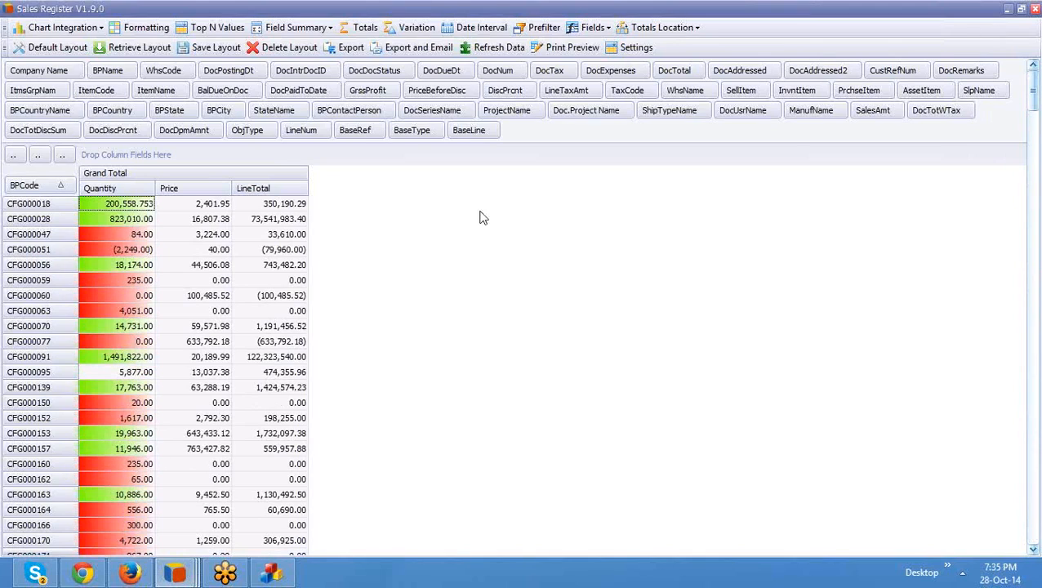
{"action": "left_click_drag", "start_coordinate": [25, 185], "coordinate": [147, 77]}
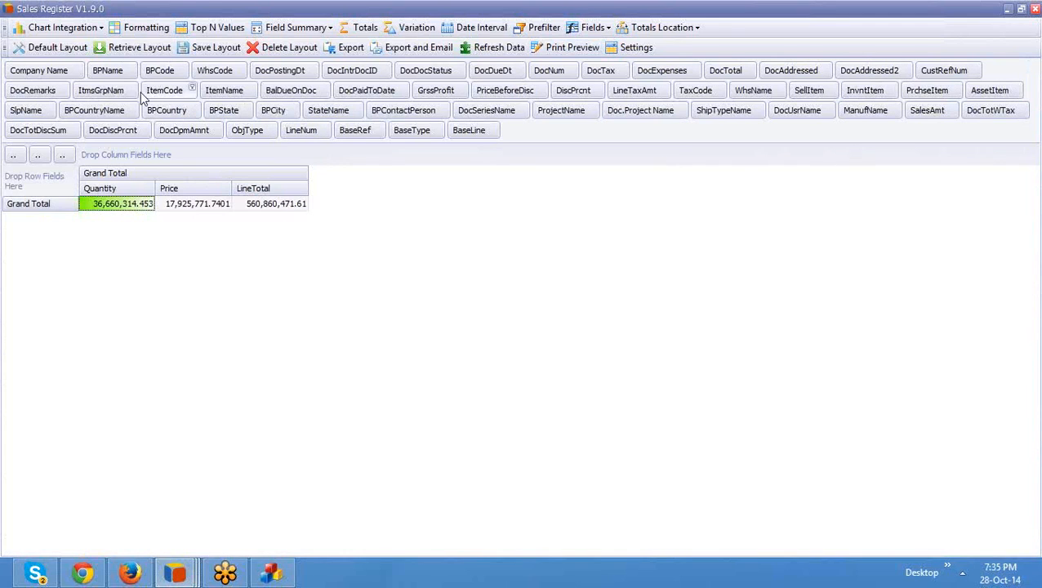
{"action": "left_click_drag", "start_coordinate": [113, 93], "coordinate": [49, 203]}
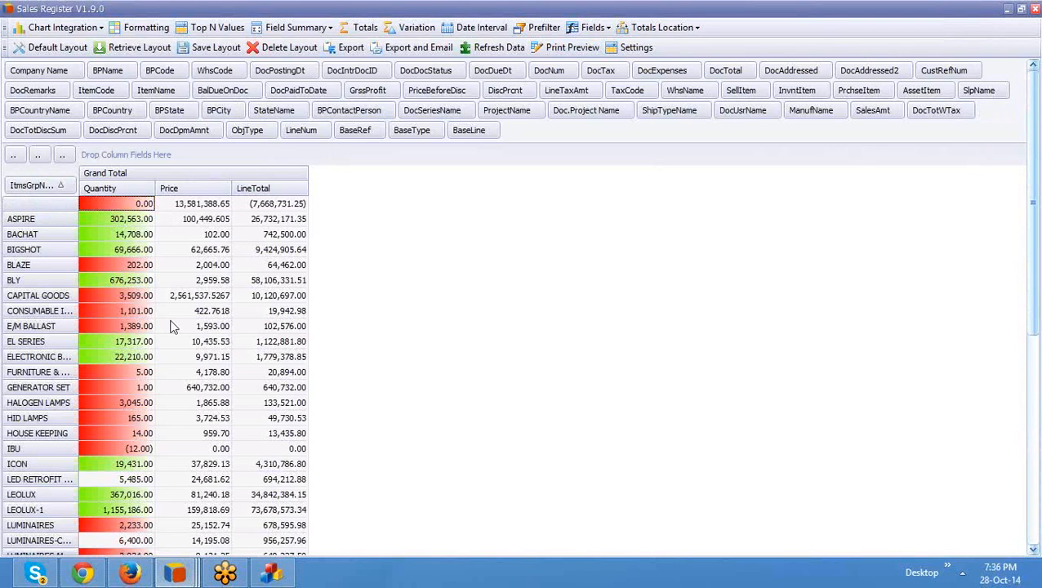
Step: Sort the item groups by Quantity from largest to smallest
{"action": "left_click", "coordinate": [127, 189]}
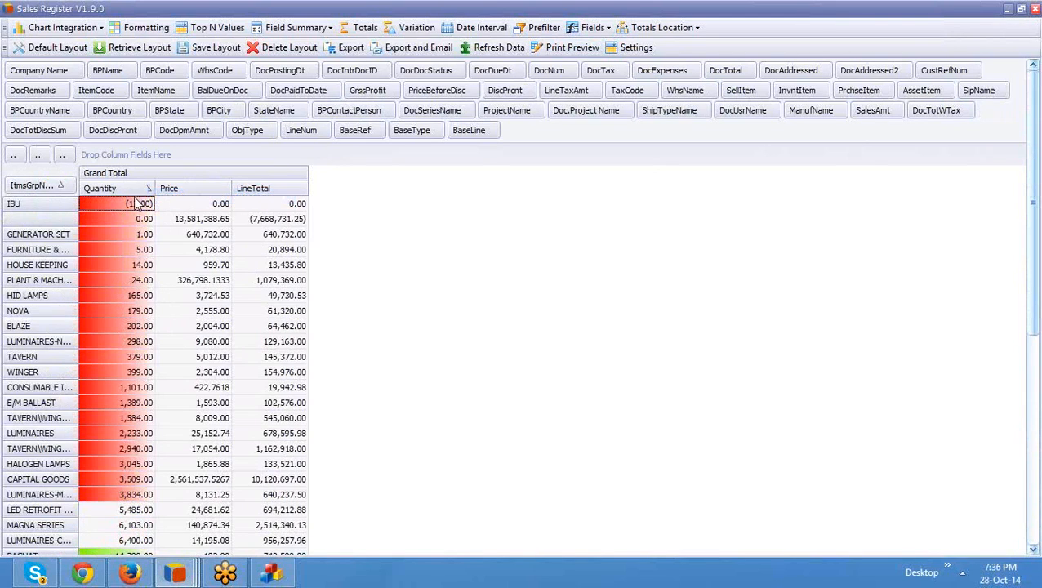
{"action": "left_click", "coordinate": [59, 194]}
{"action": "left_click_drag", "start_coordinate": [118, 206], "coordinate": [120, 454]}
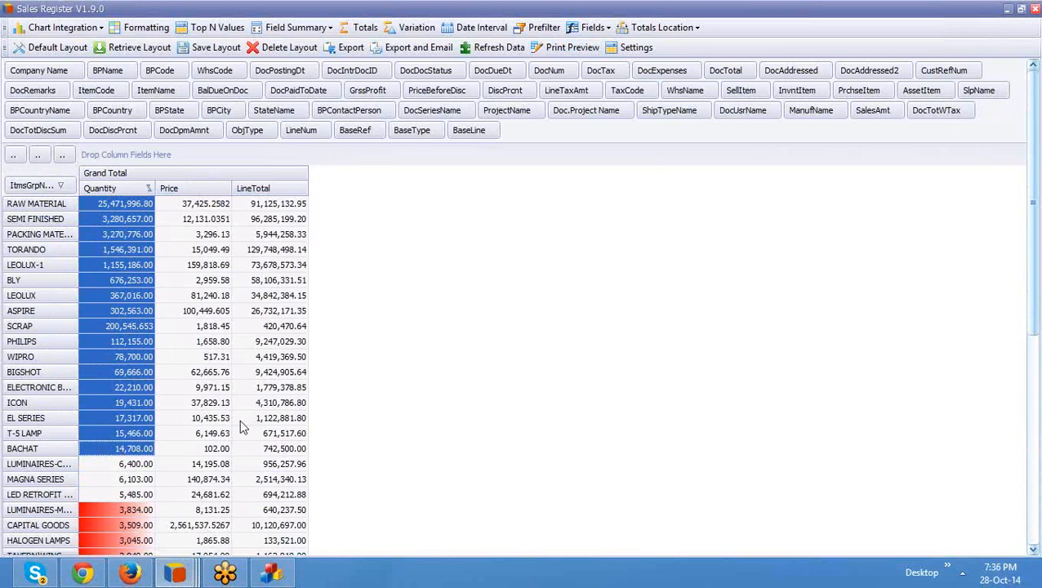
{"action": "left_click", "coordinate": [185, 339]}
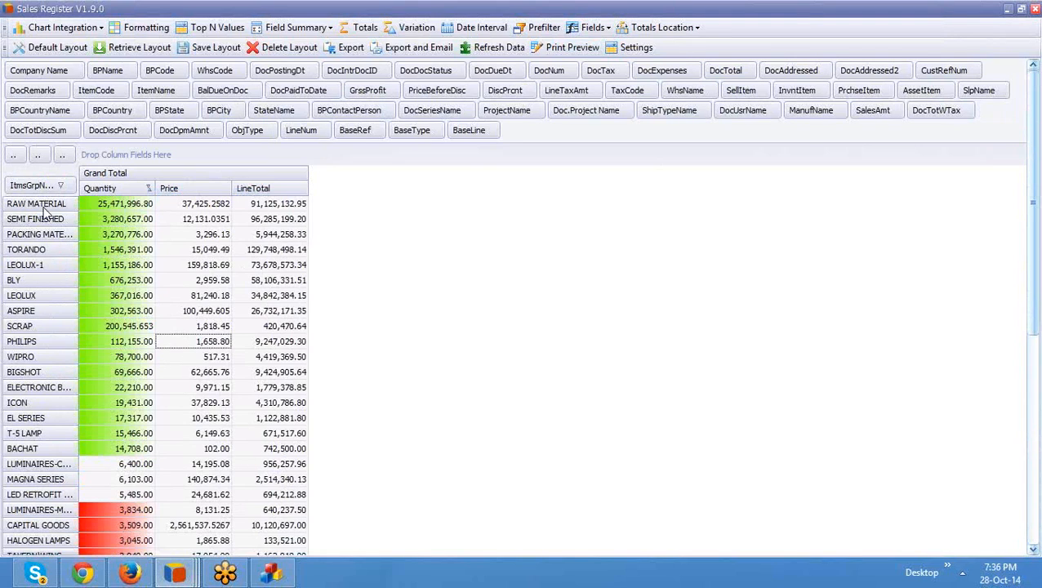
{"action": "left_click", "coordinate": [209, 27]}
{"action": "left_click", "coordinate": [469, 240]}
{"action": "left_click", "coordinate": [474, 250]}
{"action": "left_click", "coordinate": [473, 272]}
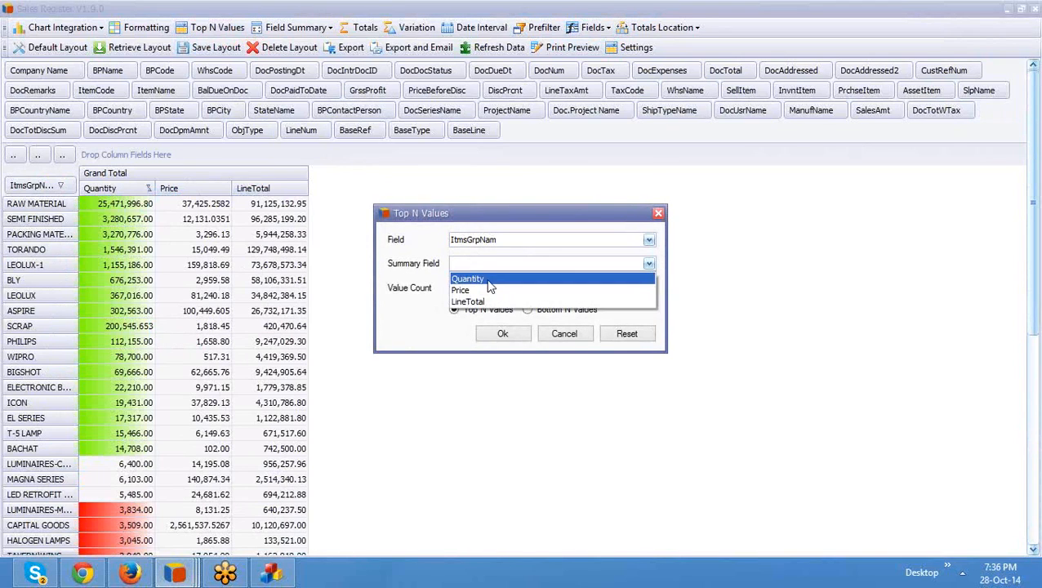
{"action": "left_click", "coordinate": [485, 279]}
{"action": "left_click", "coordinate": [483, 289]}
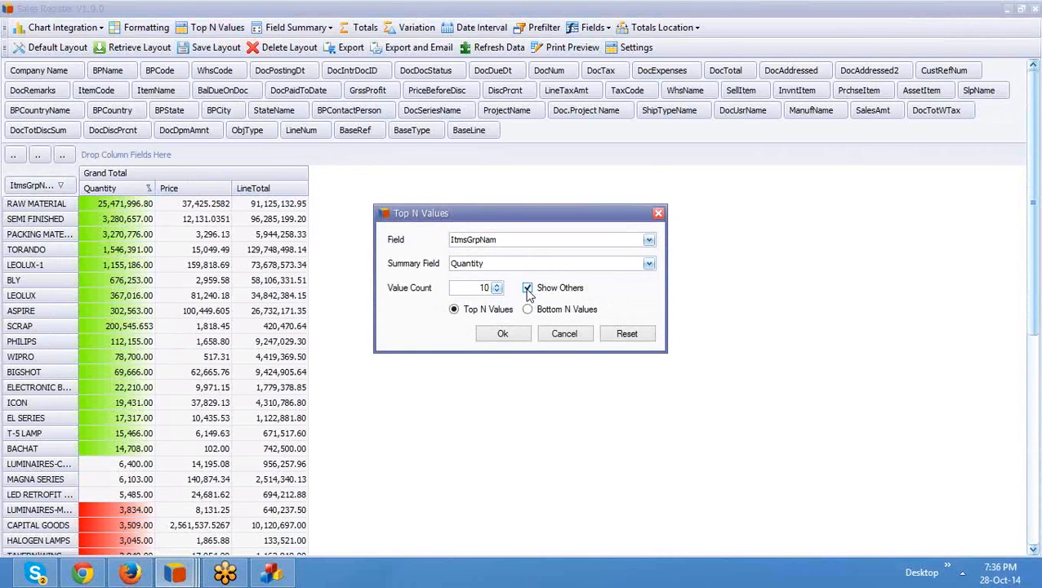
{"action": "left_click", "coordinate": [513, 335]}
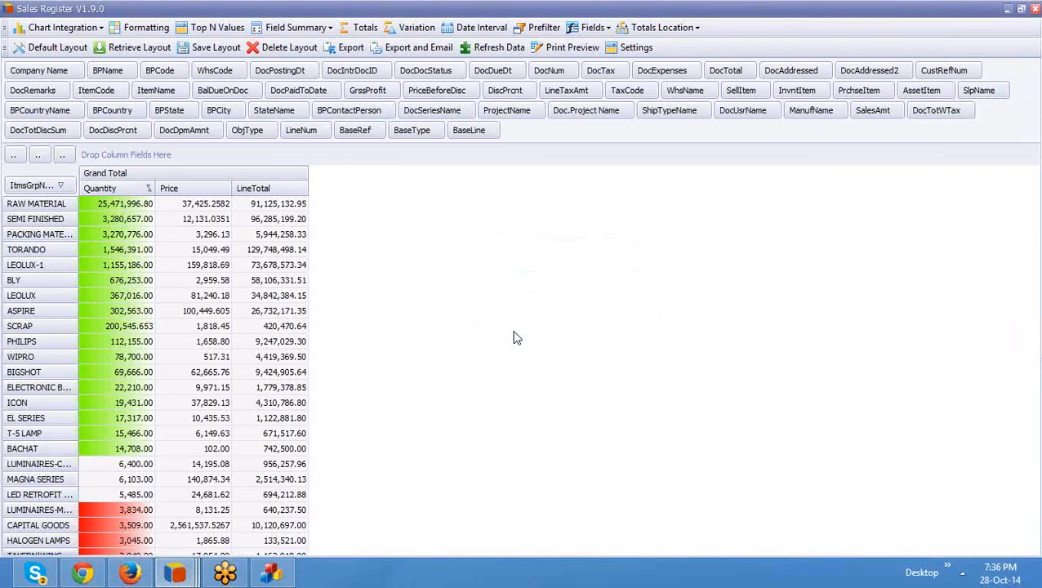
{"action": "left_click_drag", "start_coordinate": [90, 207], "coordinate": [89, 339]}
{"action": "left_click", "coordinate": [46, 364]}
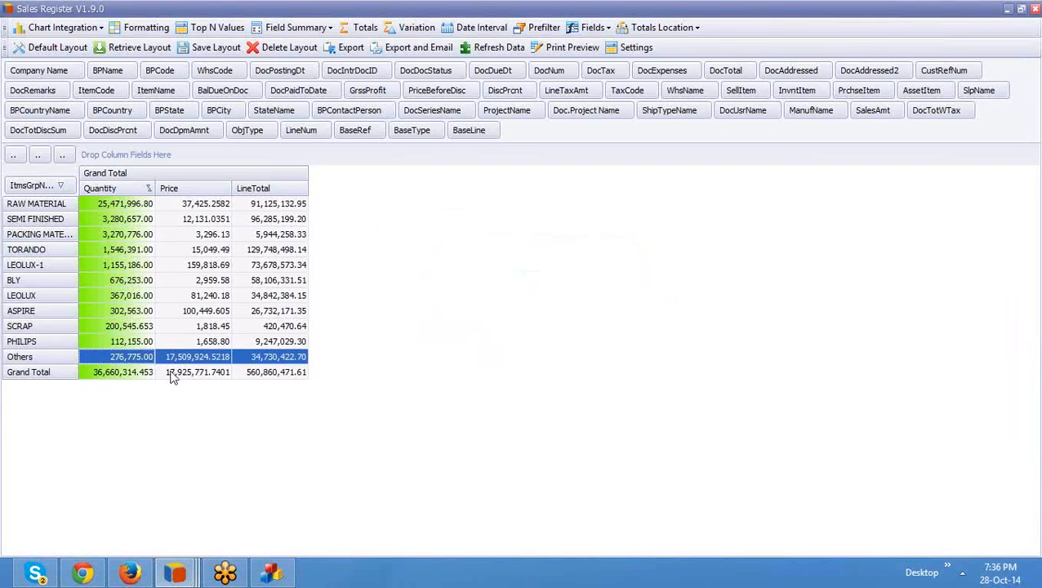
{"action": "left_click", "coordinate": [138, 363]}
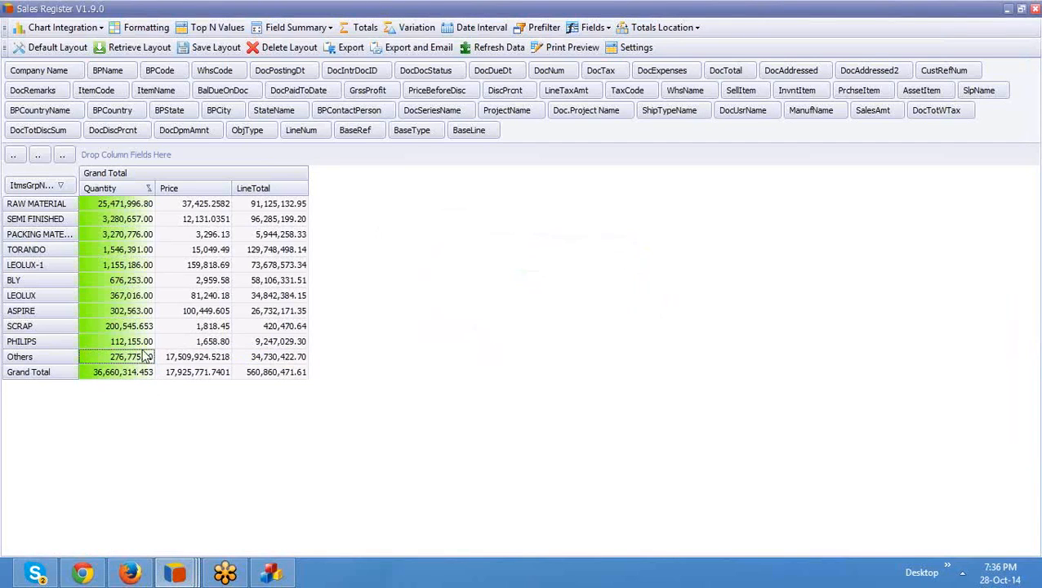
Step: Add a Quantity PercentOfColumn variation, e.g. RAW MATERIAL 69.48% and Others 0.75%
{"action": "left_click", "coordinate": [415, 35]}
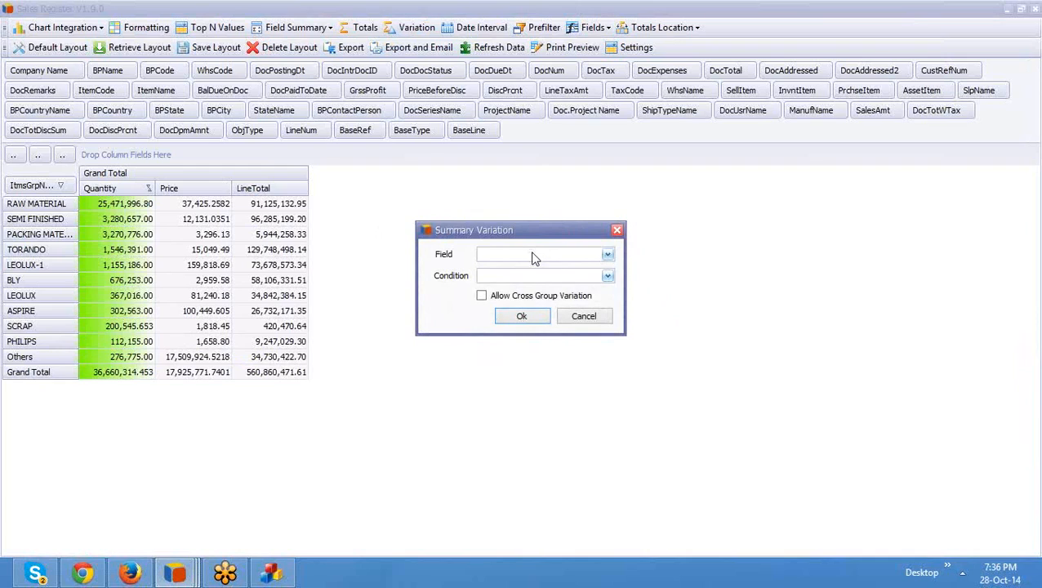
{"action": "left_click", "coordinate": [533, 254]}
{"action": "left_click", "coordinate": [529, 268]}
{"action": "left_click", "coordinate": [529, 277]}
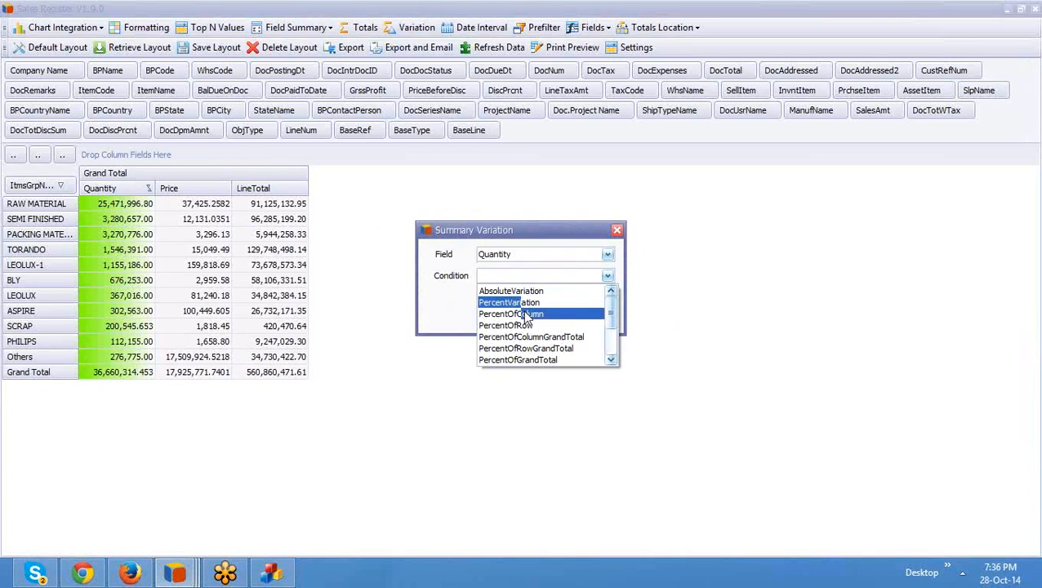
{"action": "left_click", "coordinate": [526, 314]}
{"action": "left_click", "coordinate": [522, 315]}
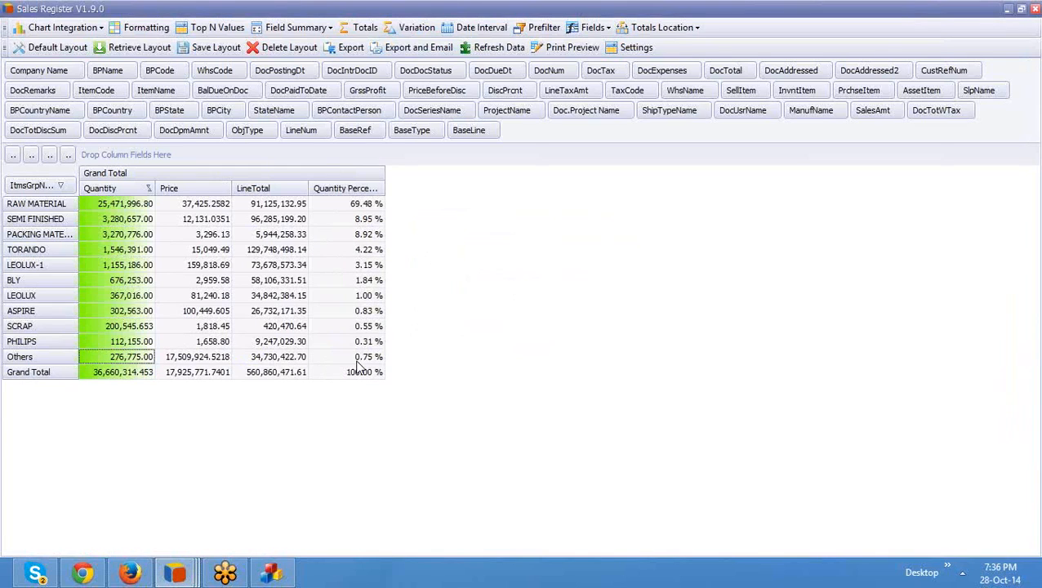
{"action": "left_click", "coordinate": [52, 357]}
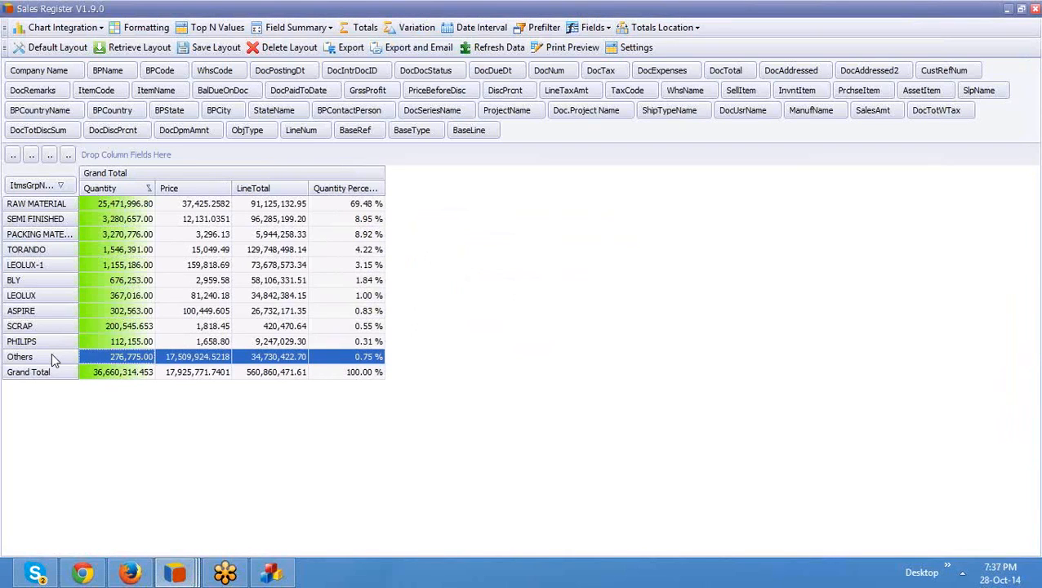
{"action": "left_click", "coordinate": [205, 265]}
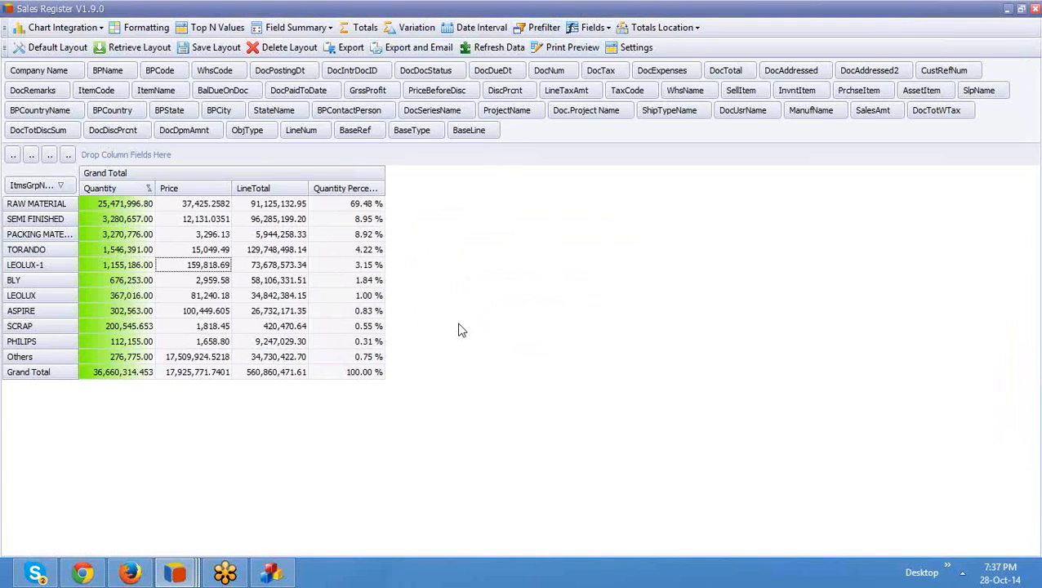
Step: Create a DocPostingDt DateQuarter interval and split the pivot columns by posting quarter
{"action": "left_click", "coordinate": [476, 27]}
{"action": "left_click", "coordinate": [501, 256]}
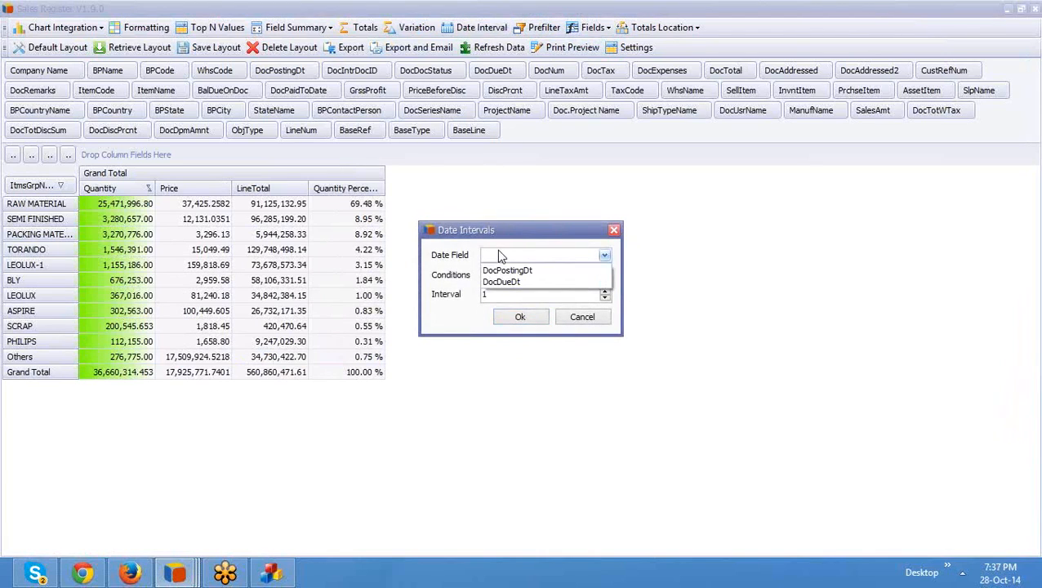
{"action": "left_click", "coordinate": [507, 270]}
{"action": "left_click", "coordinate": [506, 275]}
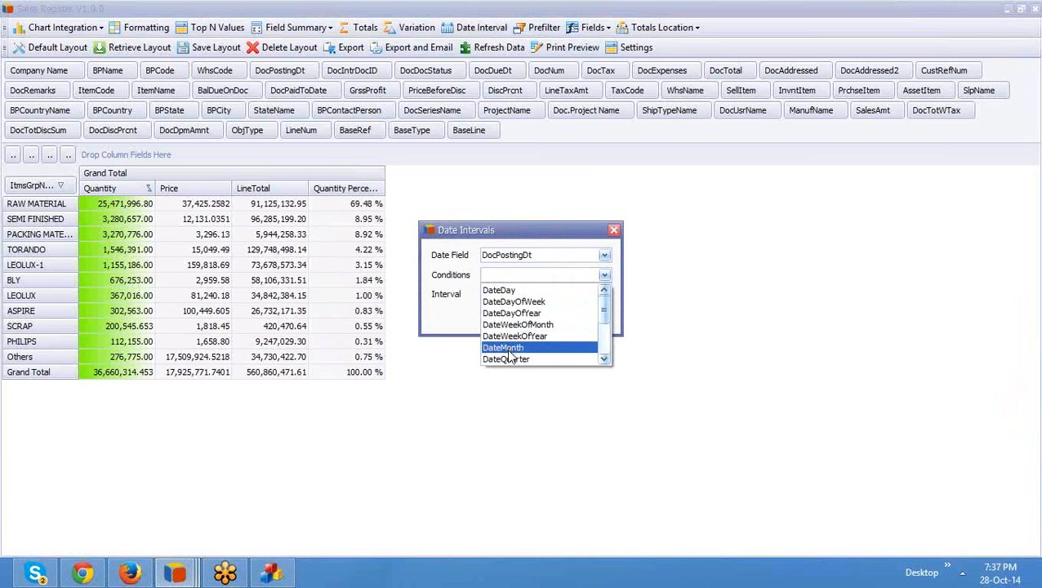
{"action": "left_click", "coordinate": [507, 359]}
{"action": "left_click", "coordinate": [512, 319]}
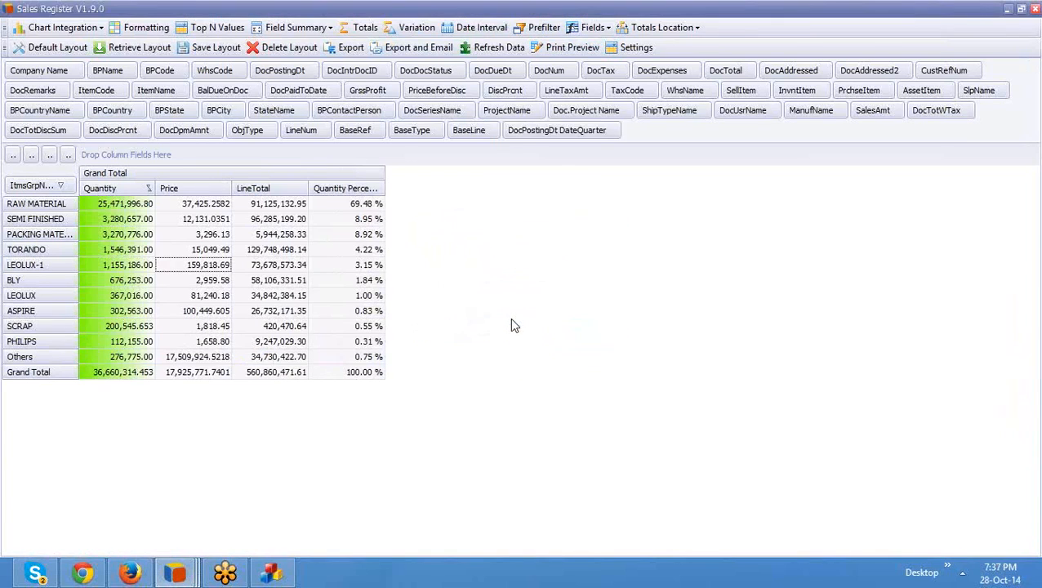
{"action": "left_click_drag", "start_coordinate": [564, 129], "coordinate": [408, 155]}
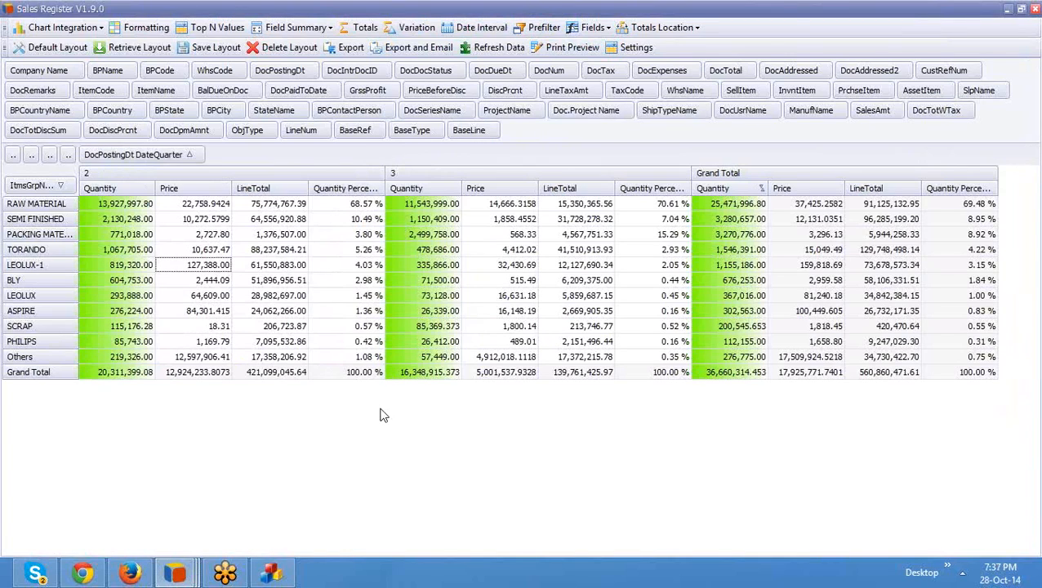
{"action": "left_click", "coordinate": [49, 360]}
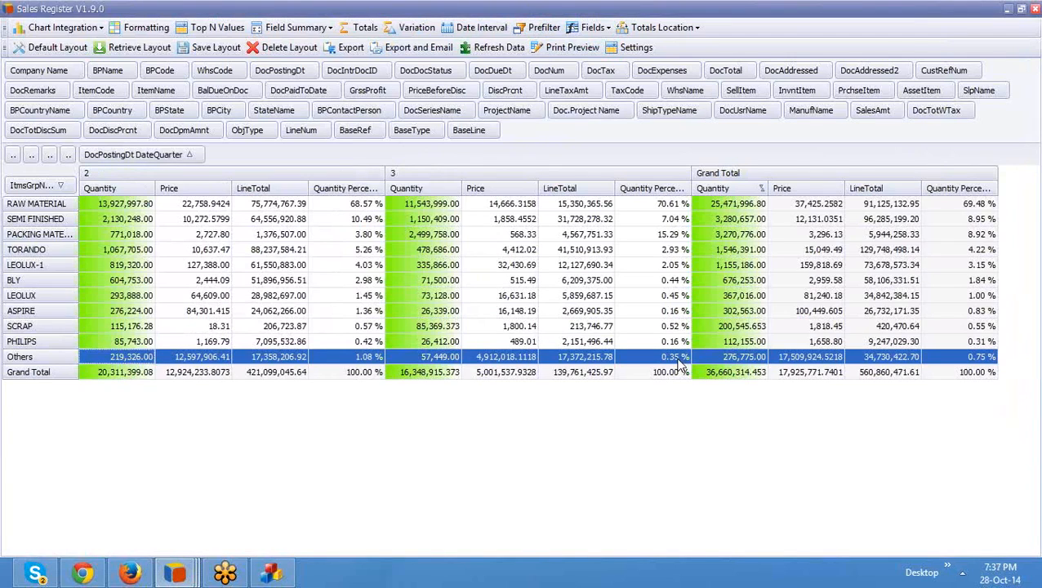
{"action": "left_click", "coordinate": [649, 311]}
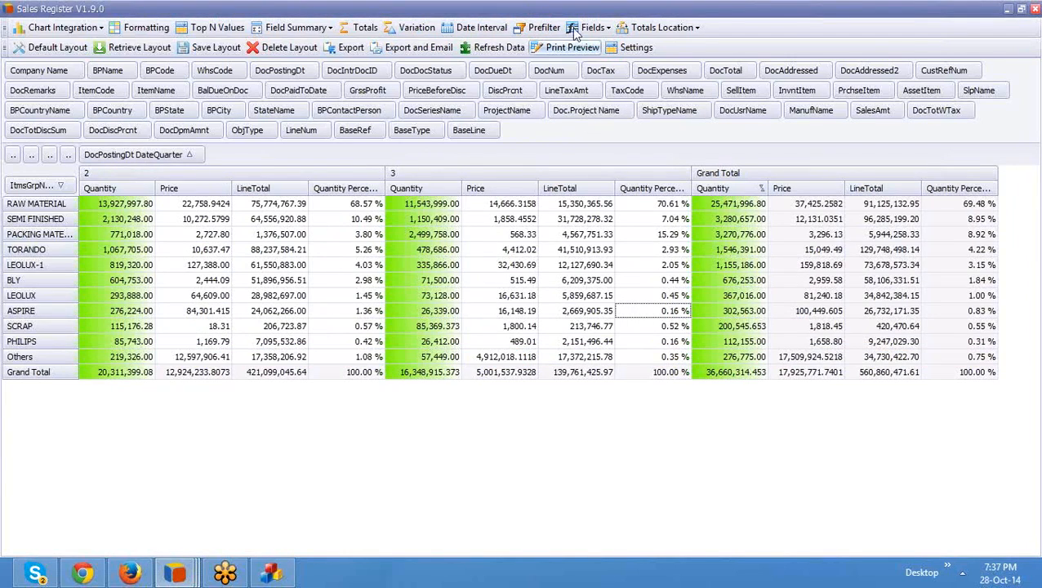
Step: Create a DateMonth date interval field based on DocPostingDt
{"action": "left_click", "coordinate": [490, 27]}
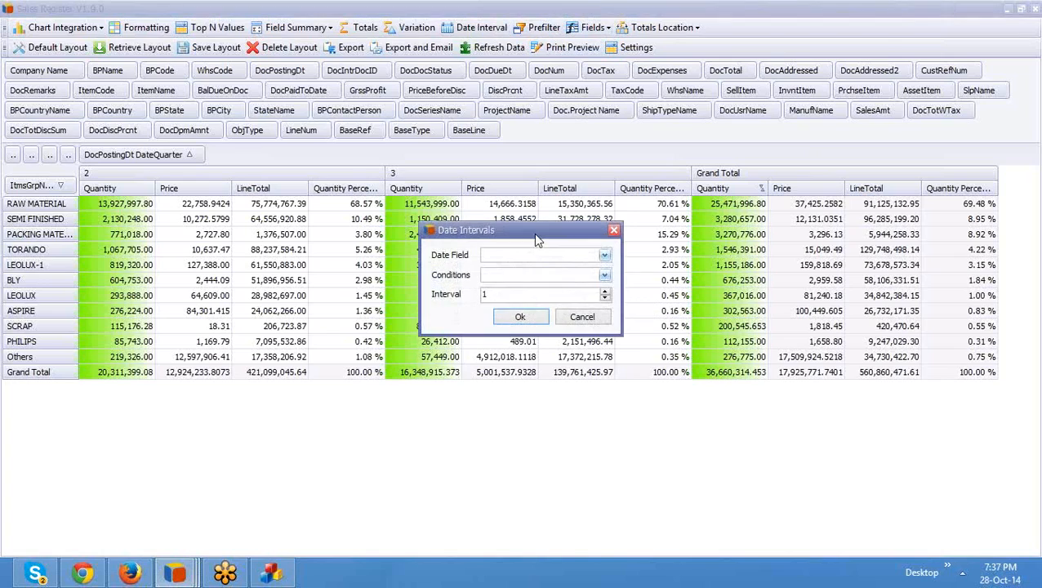
{"action": "left_click", "coordinate": [539, 259]}
{"action": "left_click", "coordinate": [532, 276]}
{"action": "left_click", "coordinate": [534, 273]}
{"action": "left_click", "coordinate": [543, 347]}
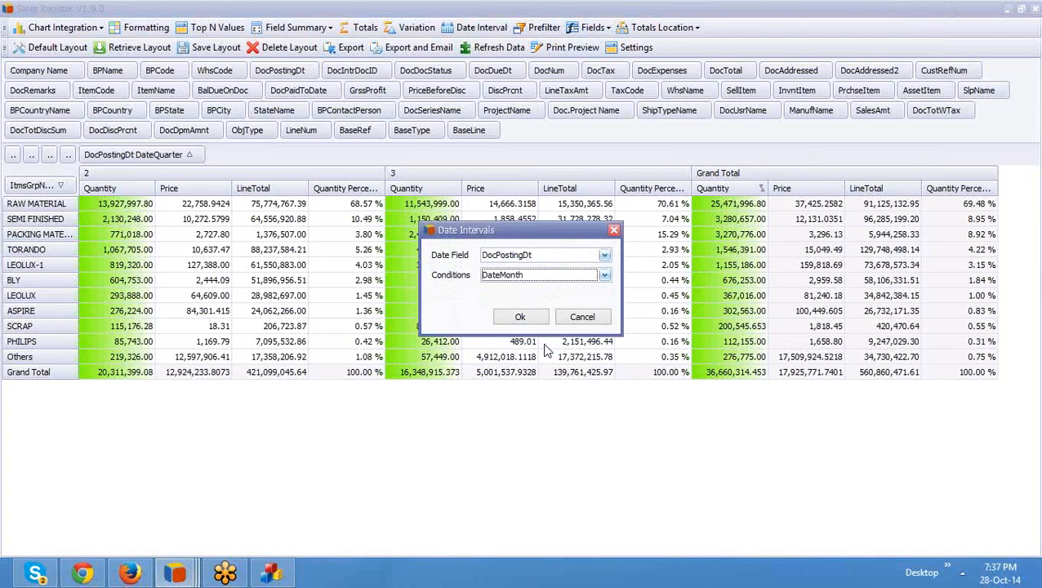
{"action": "left_click", "coordinate": [523, 318]}
Step: Place DocPostingDt DateMonth beside DateQuarter so each quarter splits into months
{"action": "left_click_drag", "start_coordinate": [546, 133], "coordinate": [261, 155]}
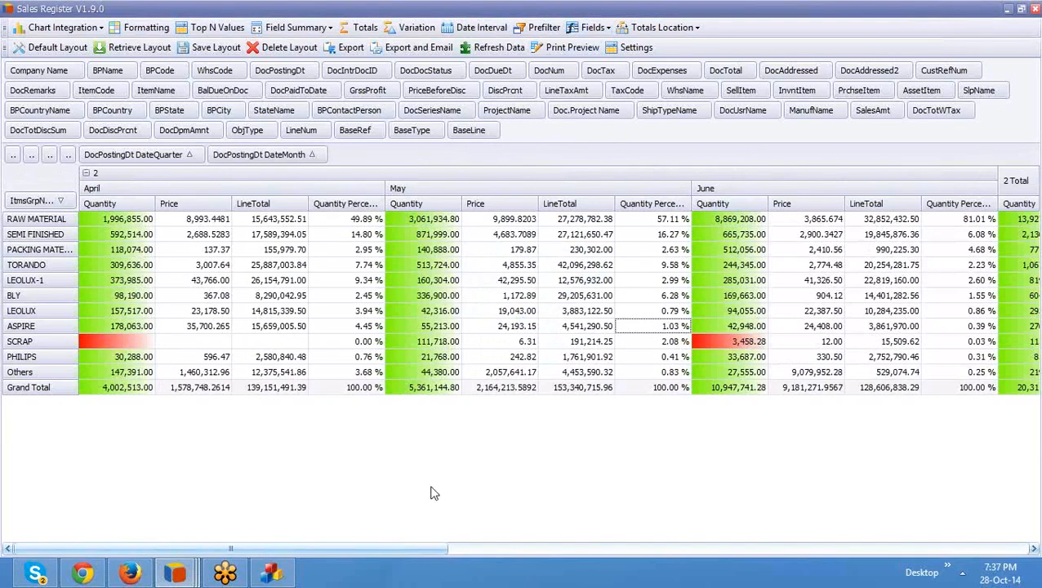
{"action": "left_click", "coordinate": [51, 372]}
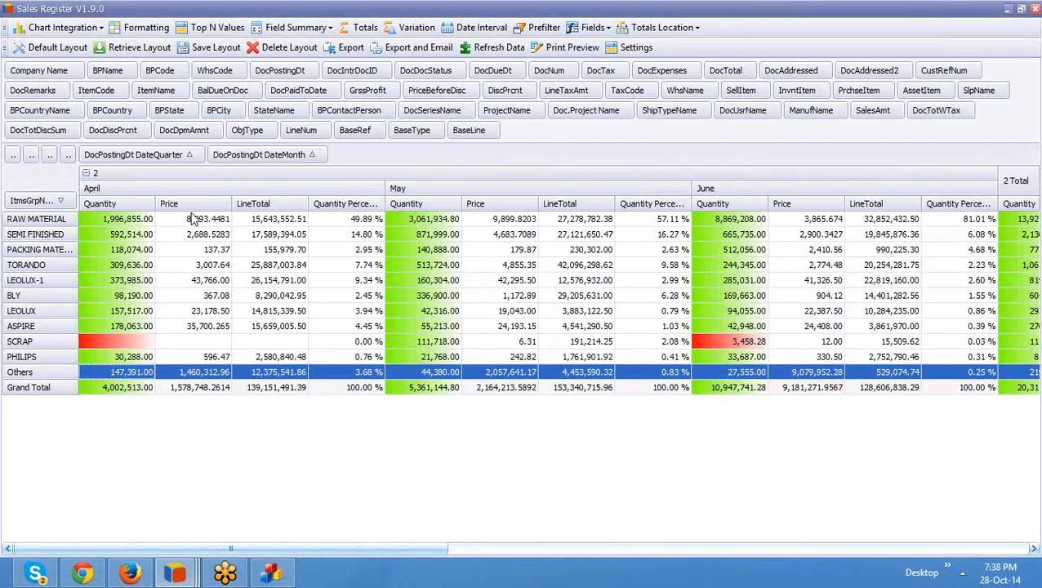
{"action": "left_click_drag", "start_coordinate": [139, 549], "coordinate": [106, 539]}
Step: Remove Price from the values, leaving only Quantity and Quantity Percent per month
{"action": "left_click_drag", "start_coordinate": [33, 155], "coordinate": [37, 129]}
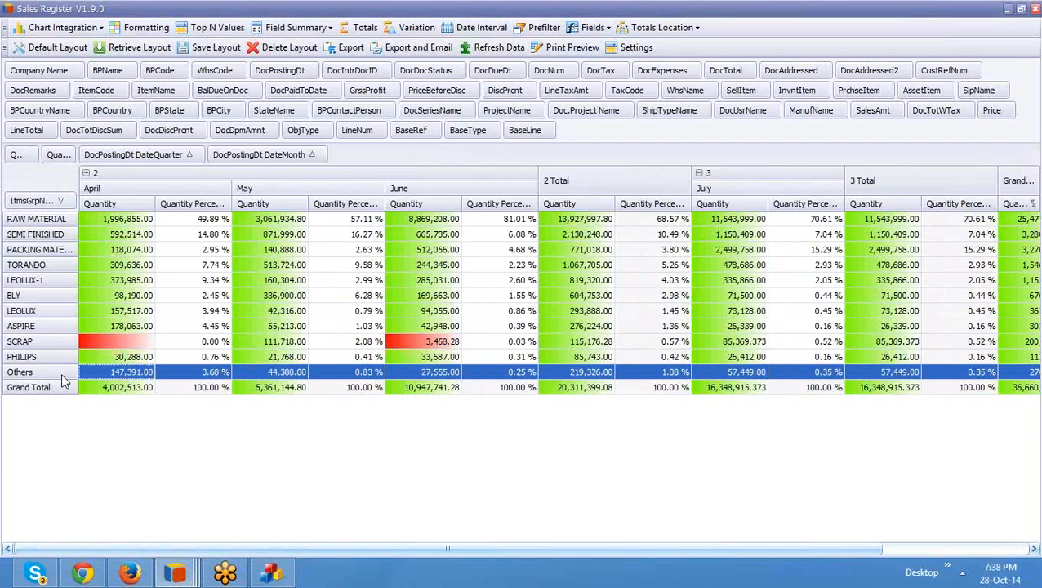
{"action": "left_click", "coordinate": [208, 376]}
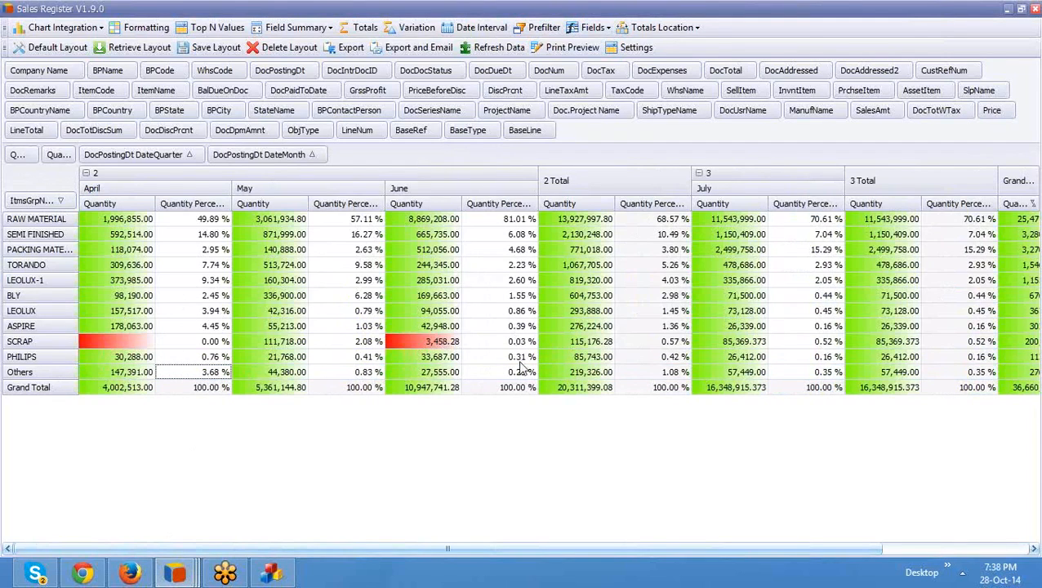
{"action": "left_click", "coordinate": [466, 191]}
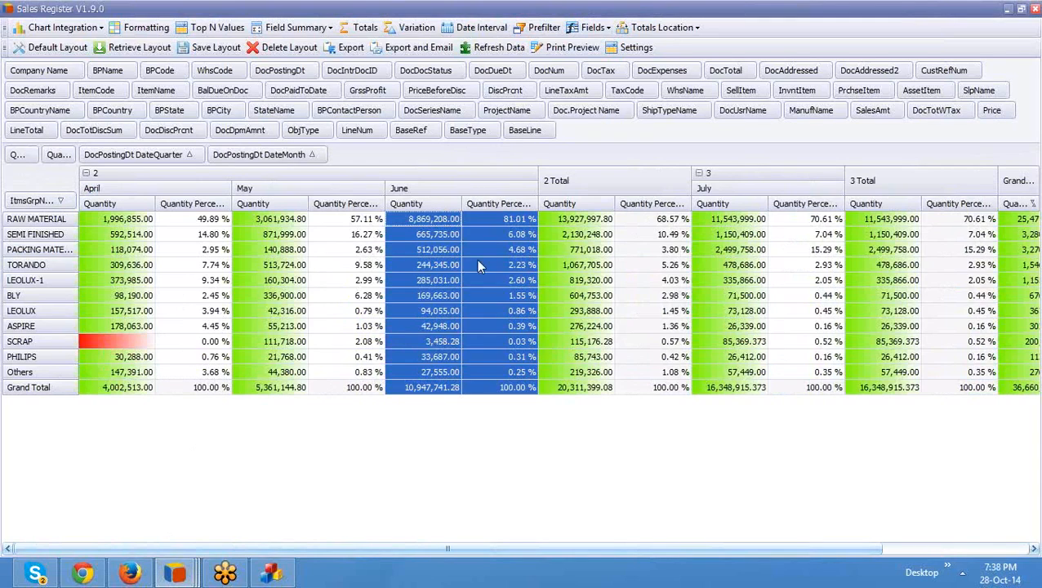
{"action": "left_click", "coordinate": [500, 373]}
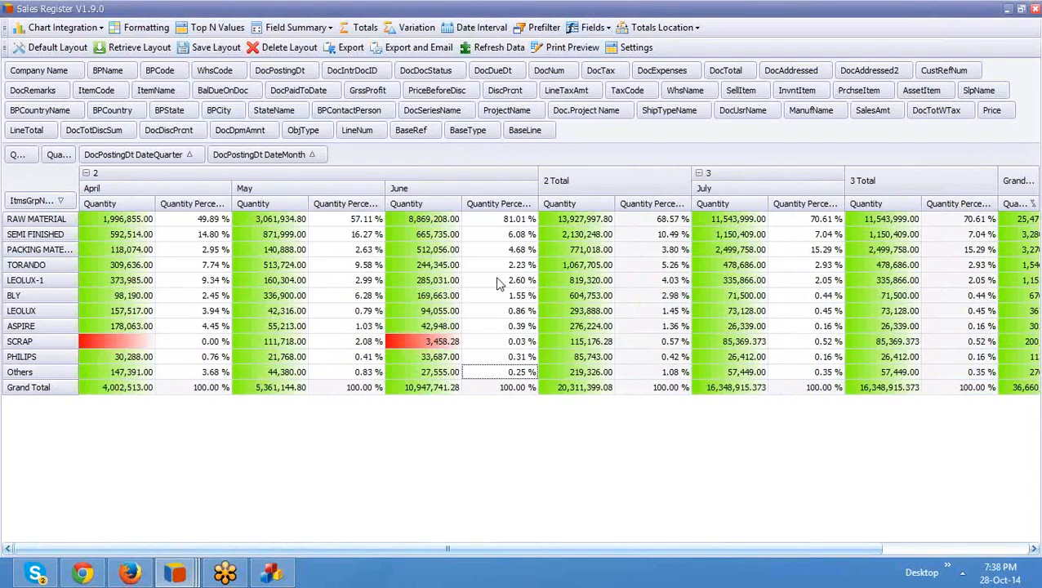
Step: Add a custom field named Targets with Decimal data type
{"action": "left_click", "coordinate": [588, 28]}
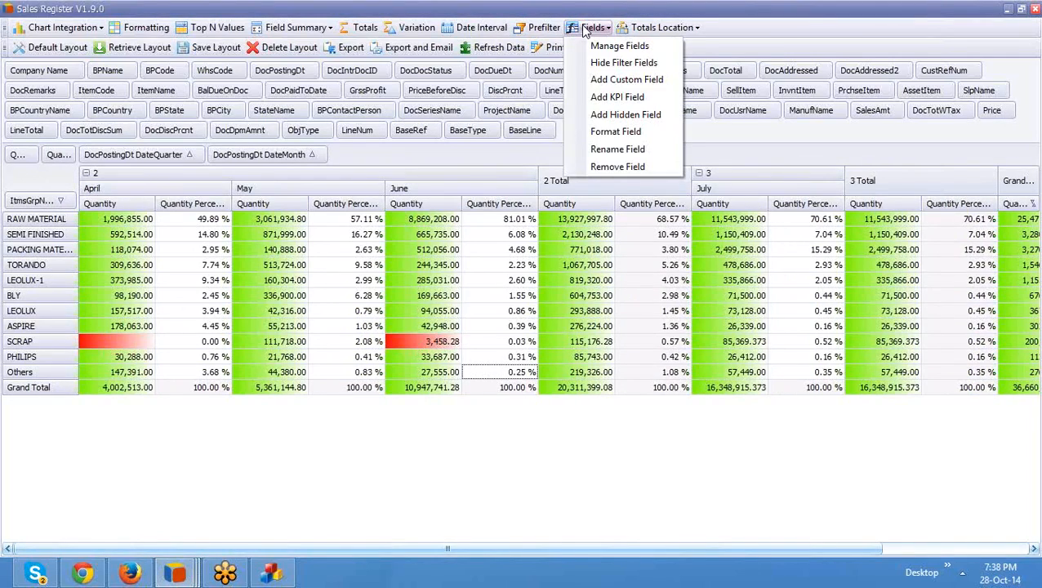
{"action": "left_click", "coordinate": [599, 81]}
{"action": "type", "text": "Ta"}
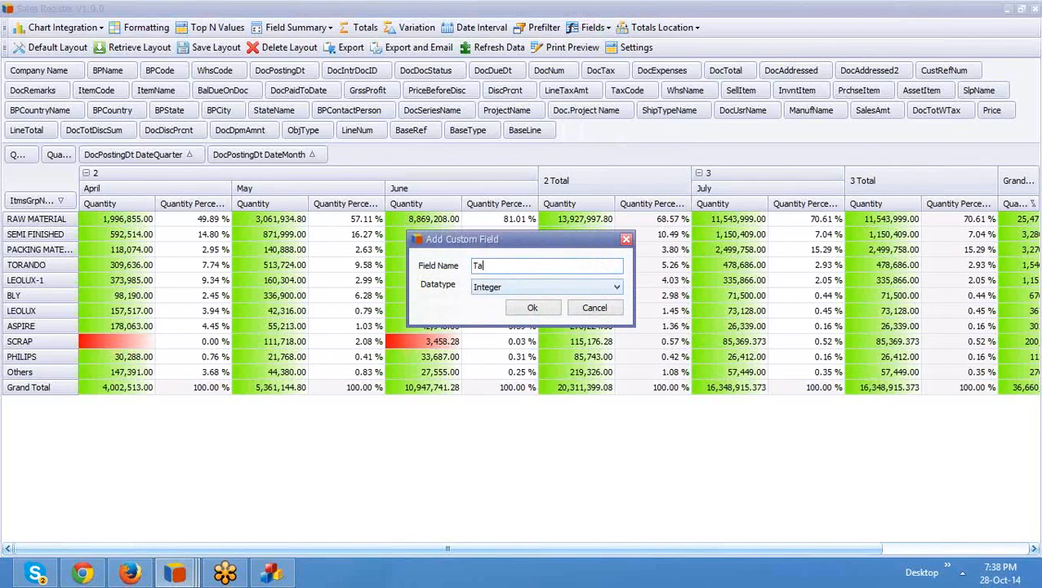
{"action": "type", "text": "rgets"}
{"action": "left_click", "coordinate": [560, 286]}
{"action": "left_click", "coordinate": [536, 307]}
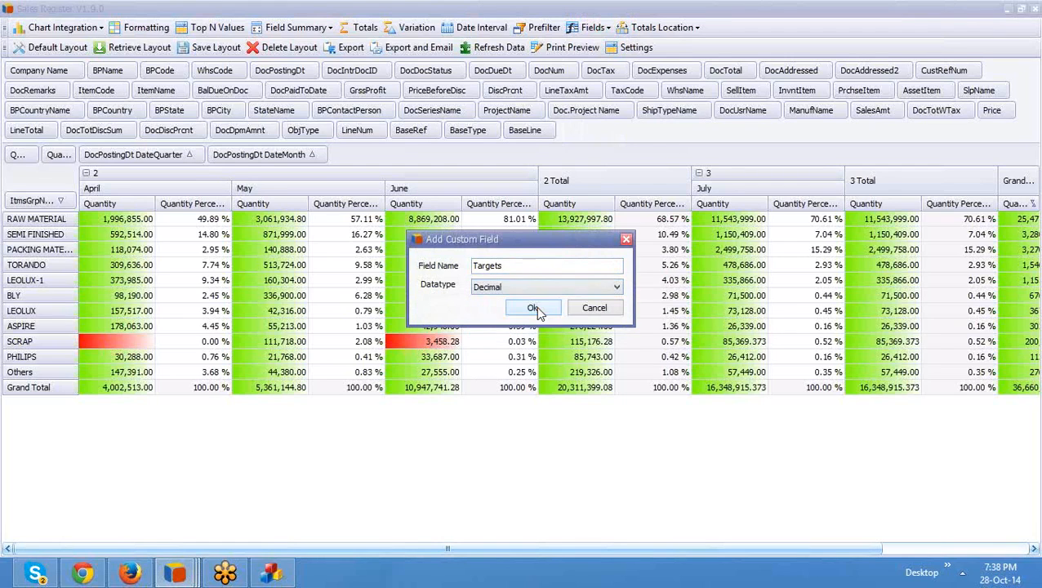
{"action": "left_click", "coordinate": [534, 308]}
Step: Define the Targets expression as [Quantity]*1.5
{"action": "left_click", "coordinate": [363, 283]}
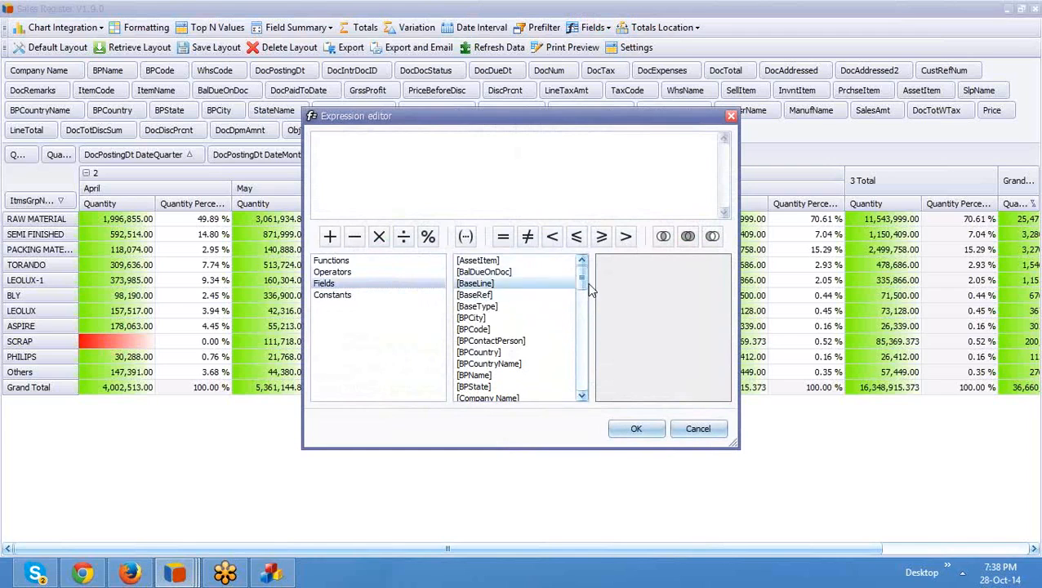
{"action": "left_click_drag", "start_coordinate": [585, 281], "coordinate": [582, 374]}
{"action": "double_click", "coordinate": [475, 340]}
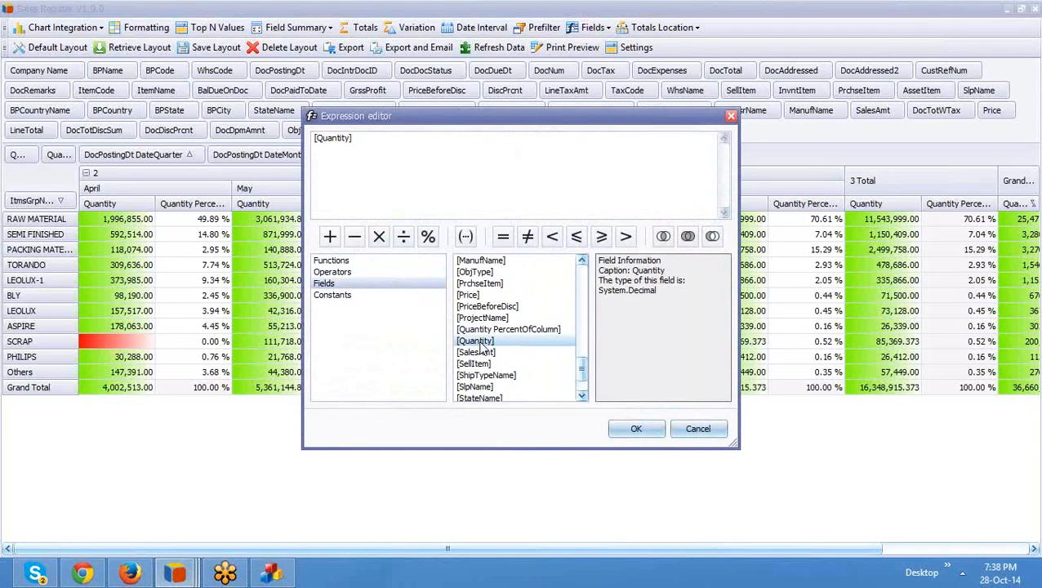
{"action": "type", "text": "*1.3"}
{"action": "key", "text": "BackSpace"}
{"action": "type", "text": "4"}
{"action": "key", "text": "BackSpace"}
{"action": "type", "text": "5"}
{"action": "left_click", "coordinate": [635, 428]}
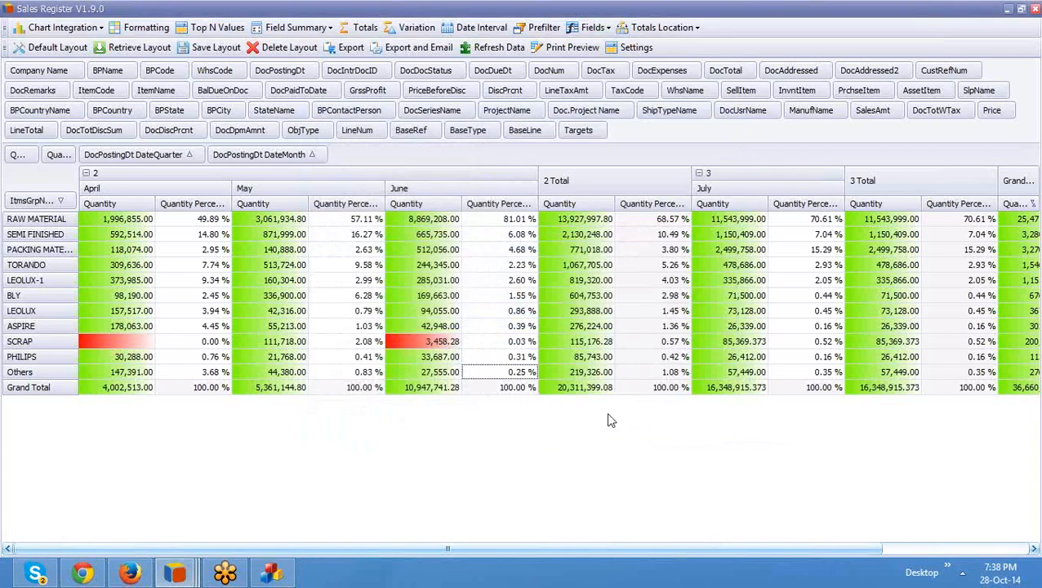
Step: Add Targets to the pivot values and remove Quantity from them
{"action": "left_click_drag", "start_coordinate": [576, 133], "coordinate": [39, 156]}
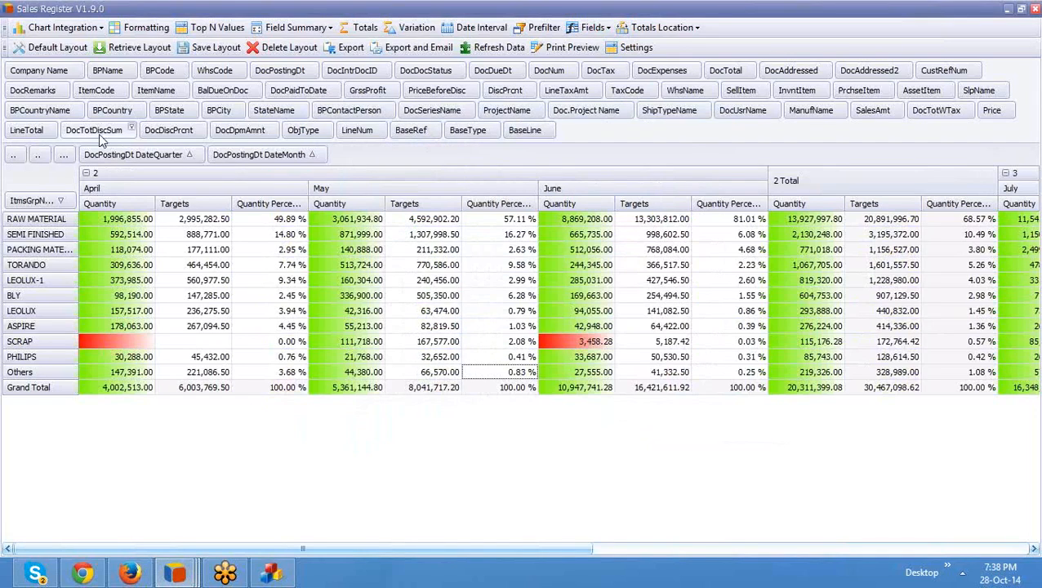
{"action": "left_click_drag", "start_coordinate": [15, 154], "coordinate": [24, 131]}
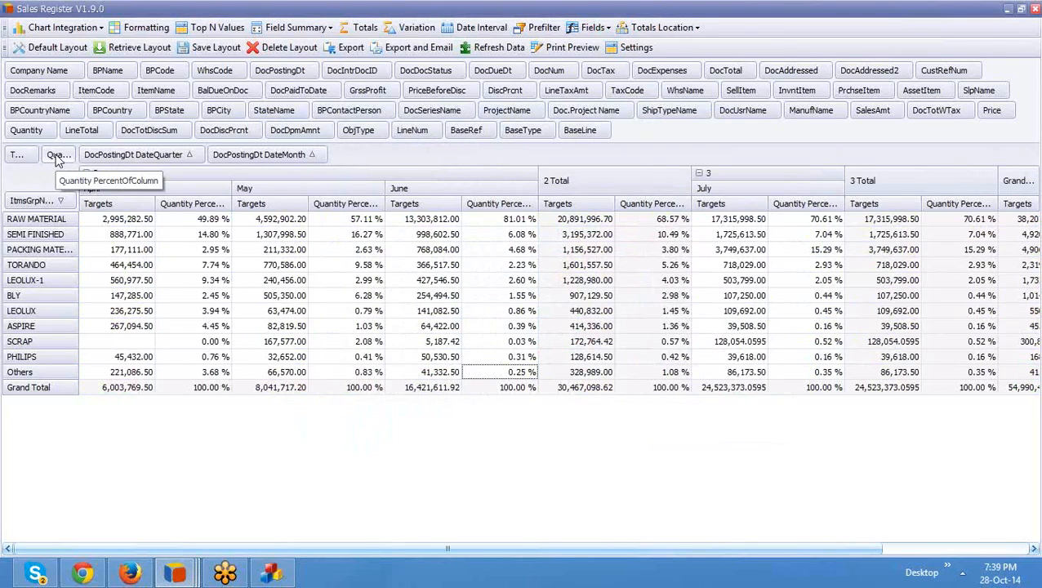
Step: Save the current pivot as layout 'Item Group Wise Performance' and dismiss the confirmation
{"action": "left_click", "coordinate": [214, 49]}
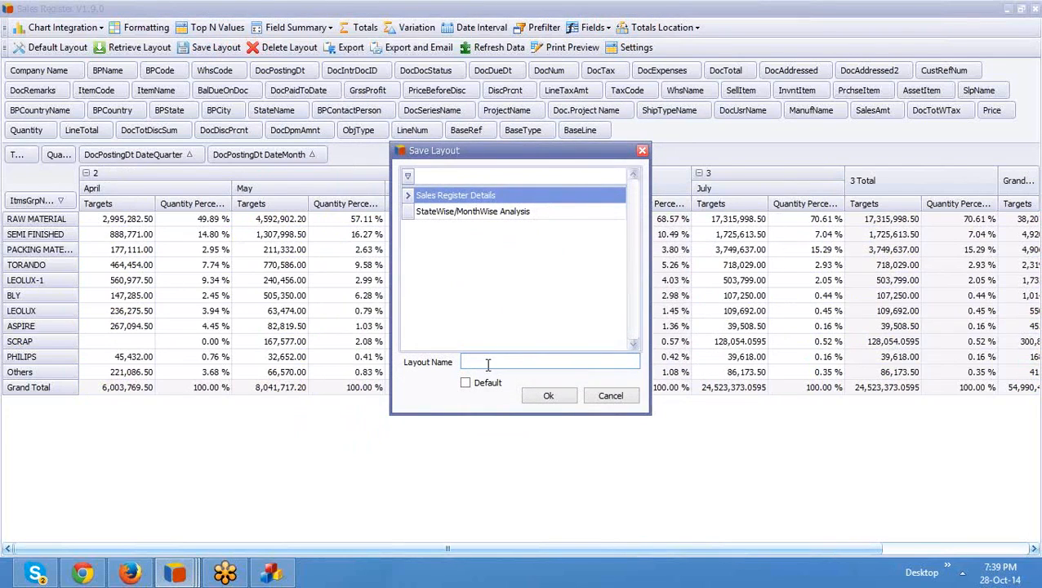
{"action": "type", "text": "Item Group Wise Performance"}
{"action": "left_click", "coordinate": [557, 395]}
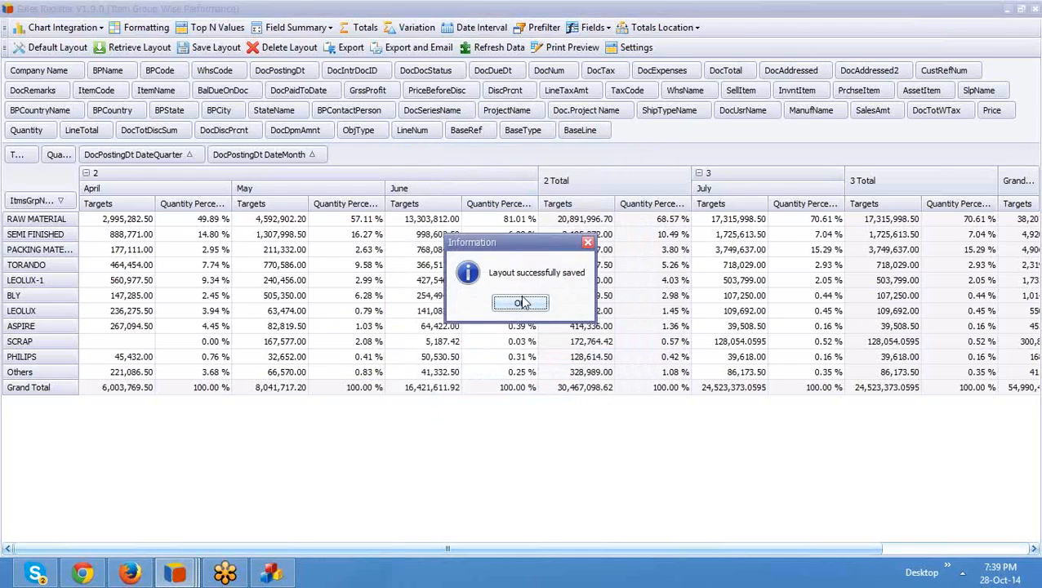
{"action": "left_click", "coordinate": [521, 302]}
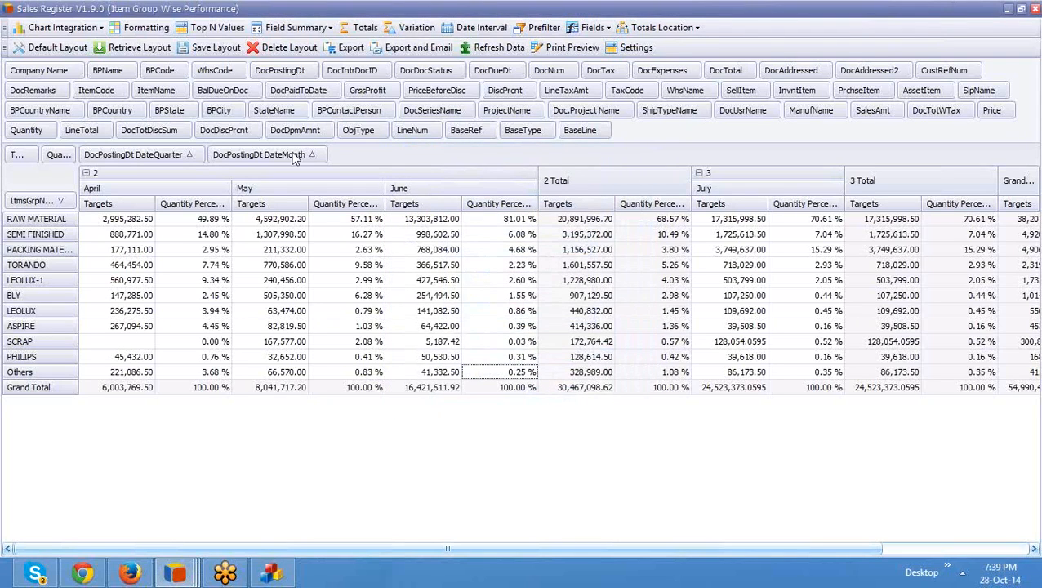
{"action": "left_click", "coordinate": [209, 51]}
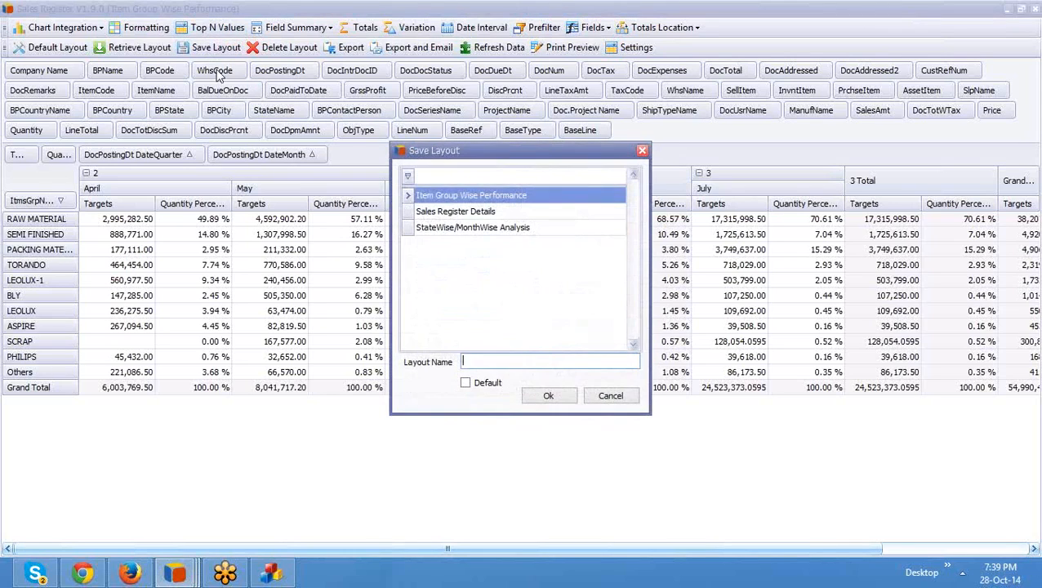
{"action": "left_click", "coordinate": [645, 152]}
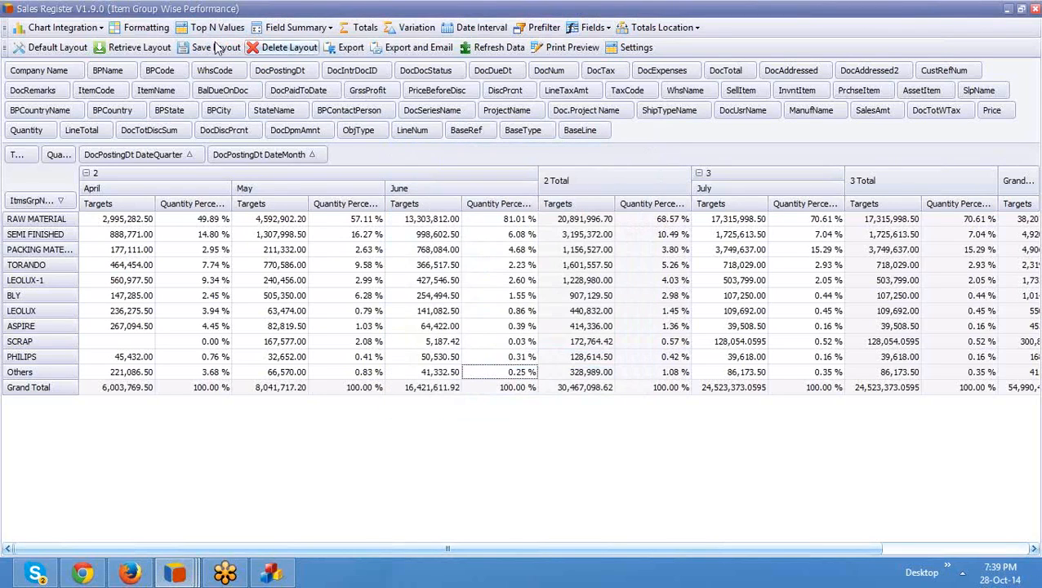
Step: Load the saved StateWise/MonthWise Analysis layout into the Sales Register
{"action": "left_click", "coordinate": [130, 47]}
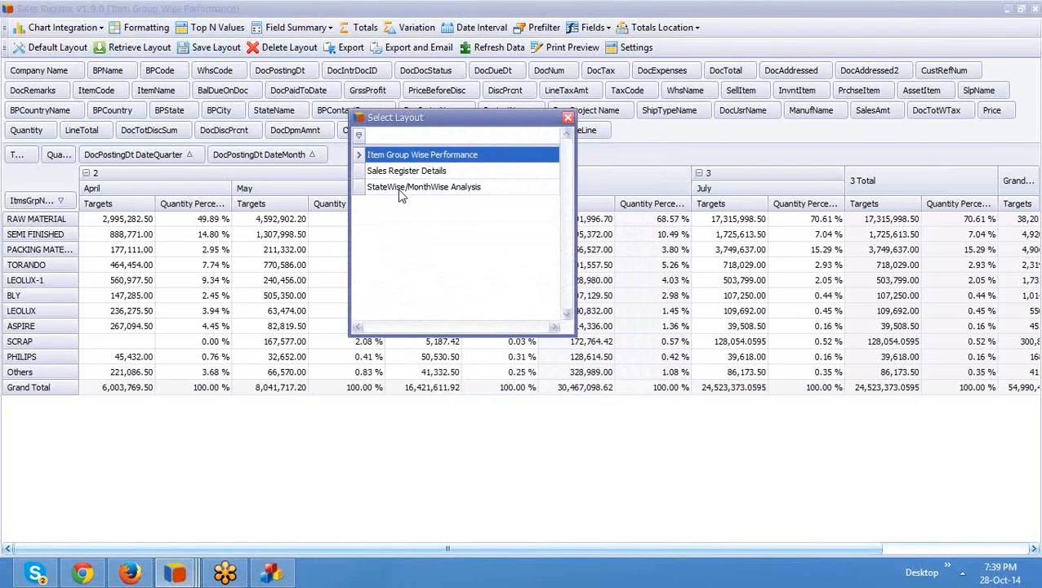
{"action": "double_click", "coordinate": [400, 188]}
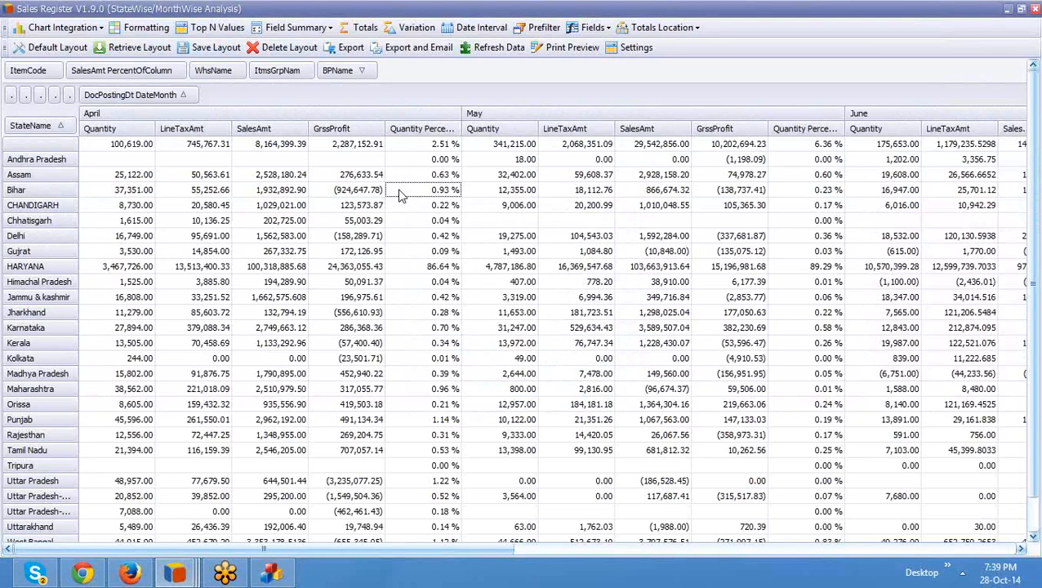
Step: Open the plain export options and close them without exporting
{"action": "left_click", "coordinate": [351, 47]}
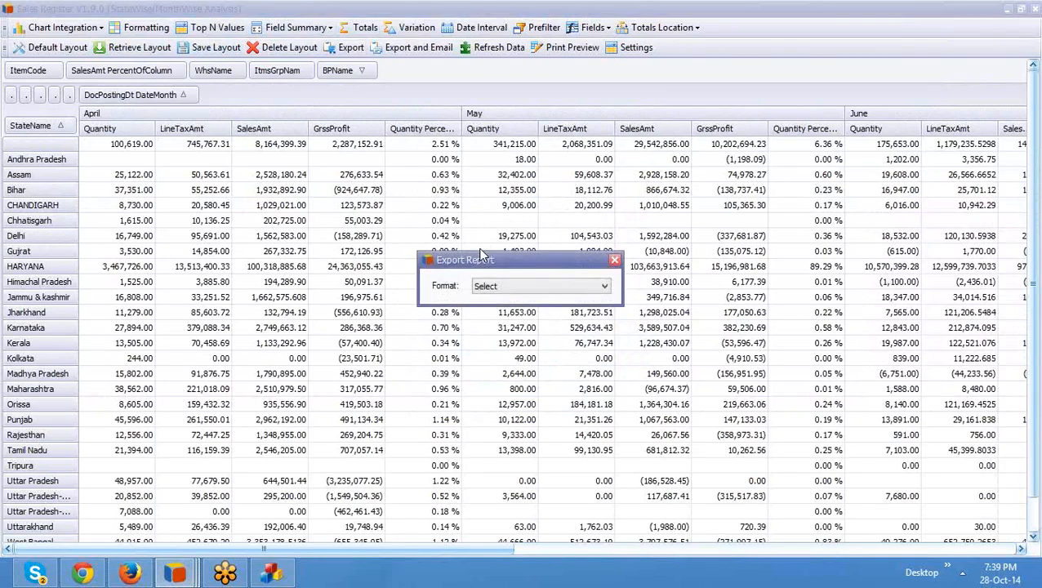
{"action": "left_click", "coordinate": [503, 287]}
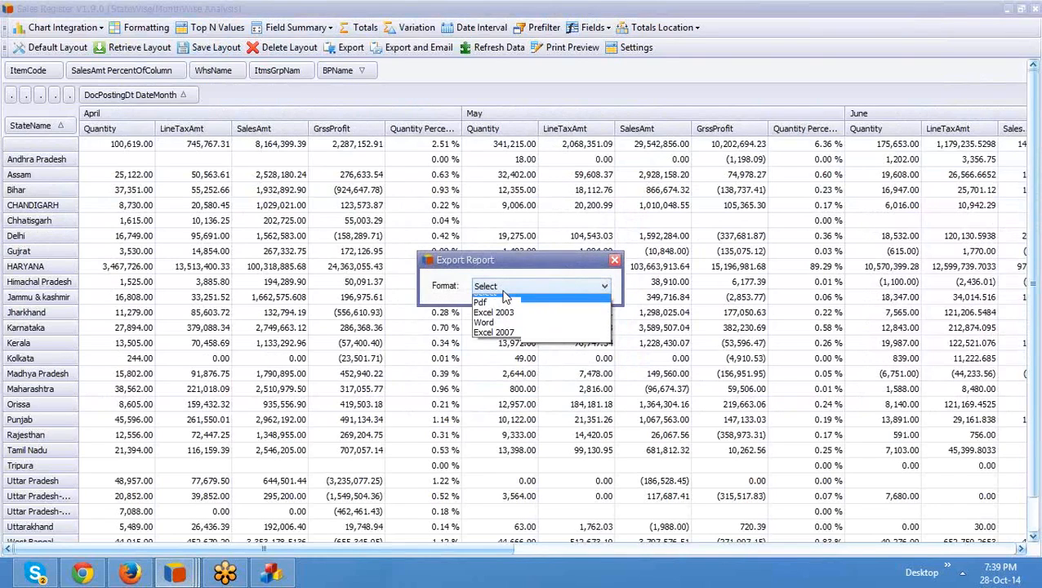
{"action": "left_click", "coordinate": [615, 262]}
{"action": "left_click", "coordinate": [615, 261]}
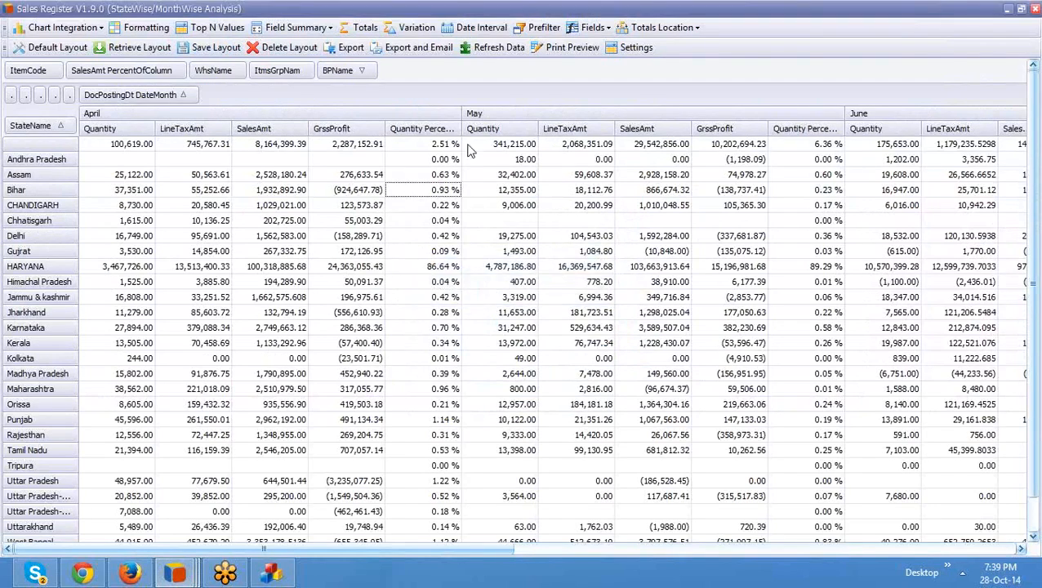
Step: Export the report for email as Excel 2007 file 'Sales Report Analysis'
{"action": "left_click", "coordinate": [419, 47]}
{"action": "left_click", "coordinate": [539, 286]}
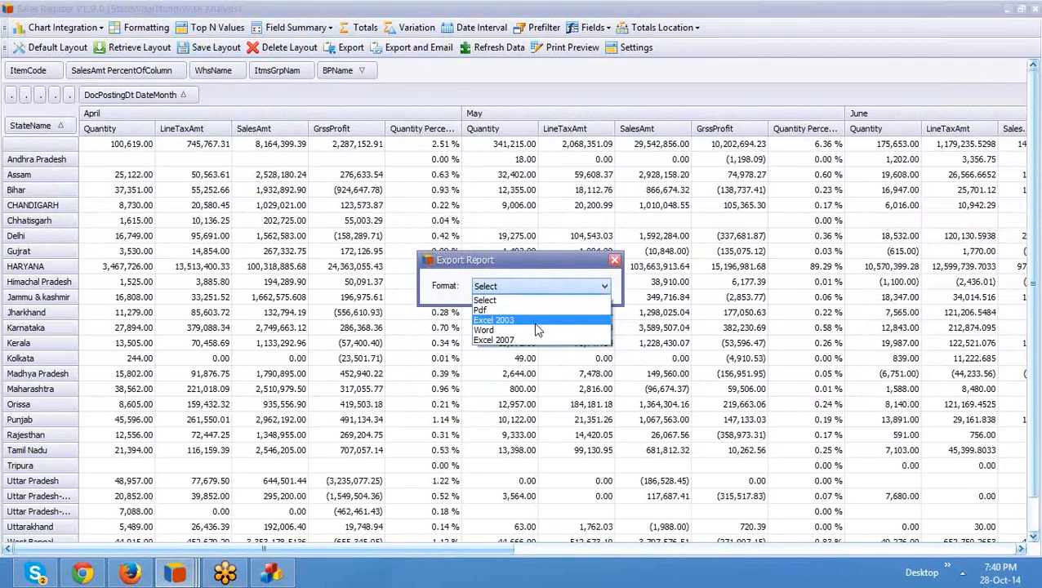
{"action": "left_click", "coordinate": [536, 339]}
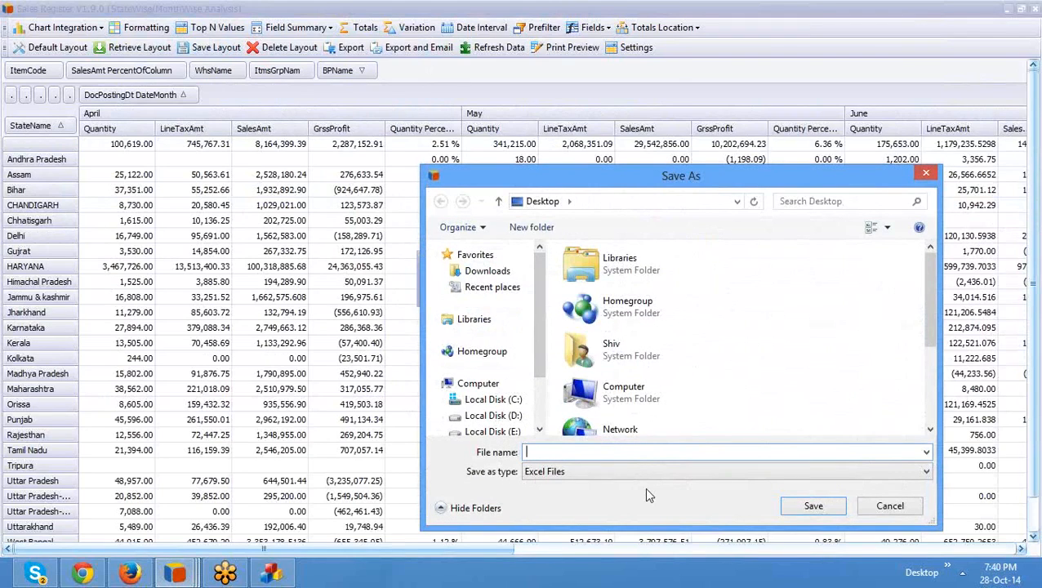
{"action": "type", "text": "Sales Report Analysis"}
{"action": "left_click", "coordinate": [827, 510]}
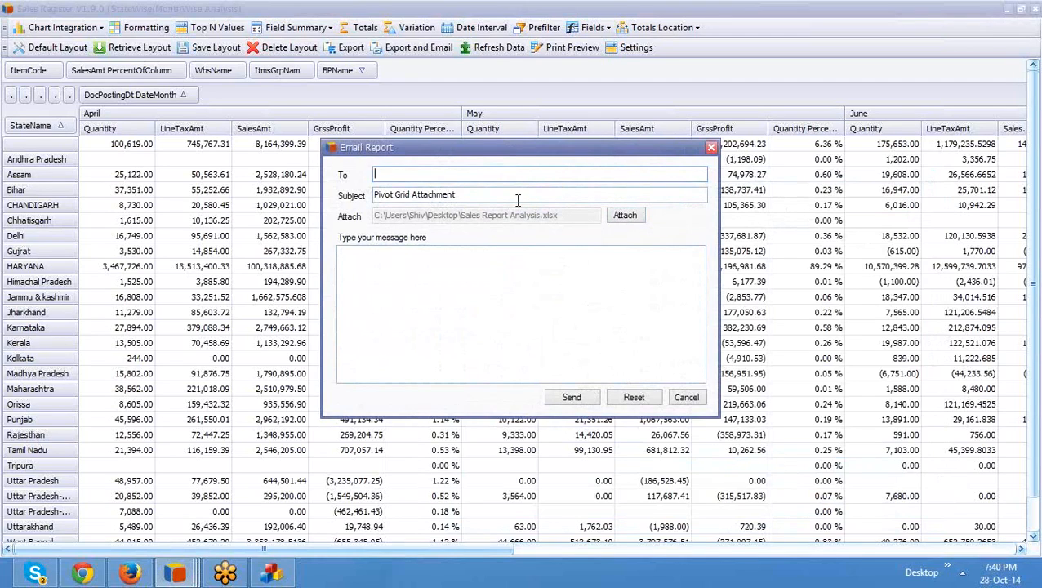
Step: Write a greeting, 'This has been the performance of the states.' and a sign-off, then cancel
{"action": "left_click", "coordinate": [497, 303]}
{"action": "type", "text": "D"}
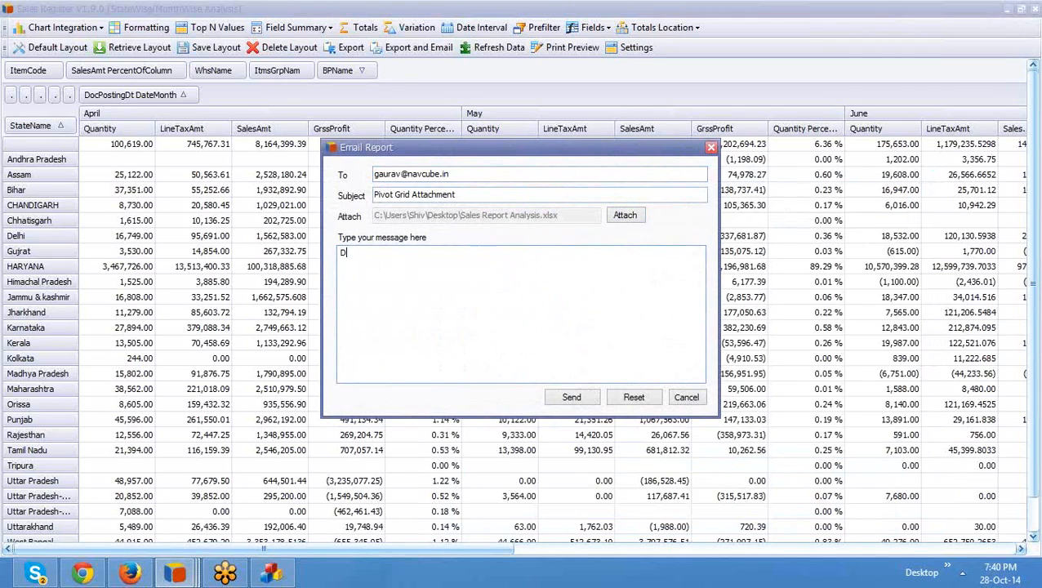
{"action": "type", "text": "ear Gaurav,"}
{"action": "key", "text": "Return"}
{"action": "key", "text": "Return"}
{"action": "type", "text": "This has been the per"}
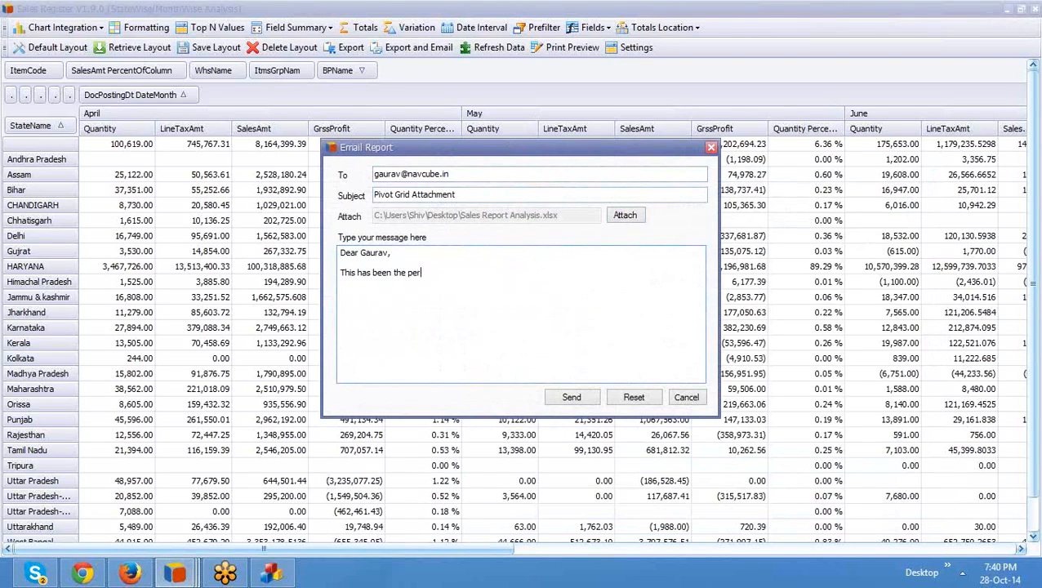
{"action": "type", "text": "formance of the states."}
{"action": "key", "text": "Return"}
{"action": "key", "text": "Return"}
{"action": "type", "text": "Regards, "}
{"action": "type", "text": "Sh"}
{"action": "key", "text": "BackSpace"}
{"action": "type", "text": "hiv"}
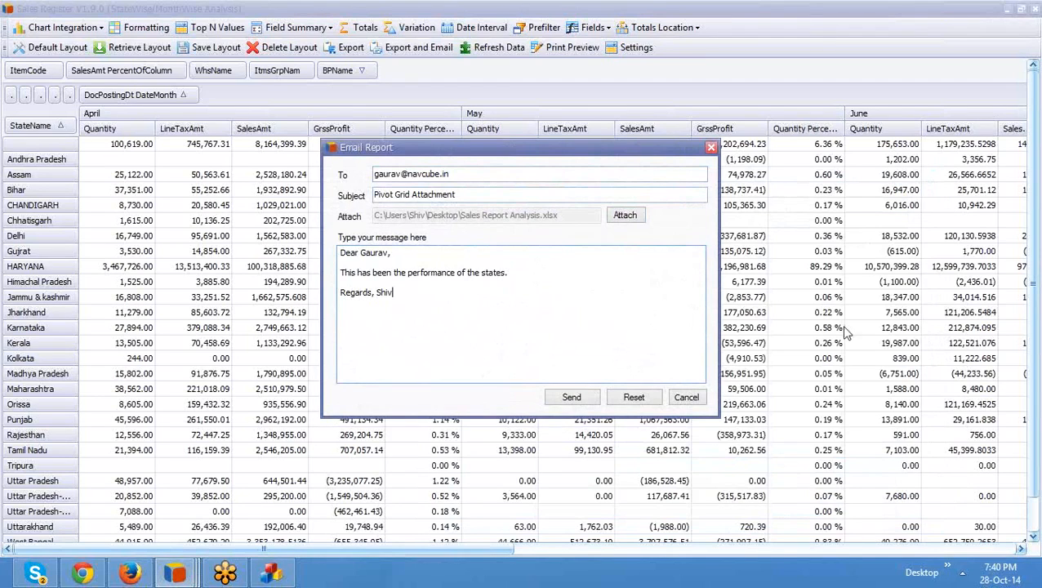
{"action": "left_click", "coordinate": [685, 397]}
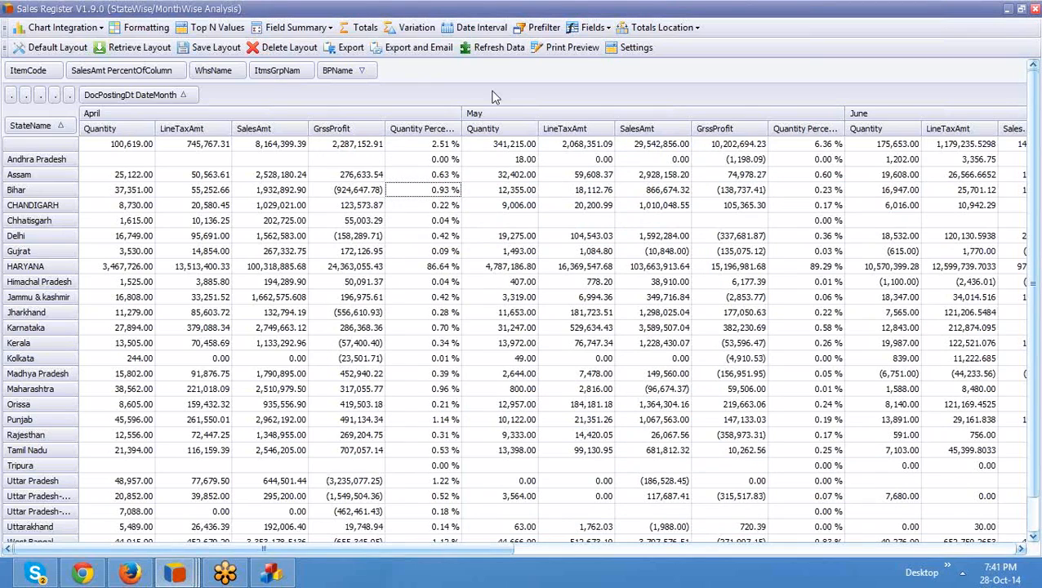
Step: Switch to the Finance Dashboard window from the NAVCube taskbar previews
{"action": "left_click", "coordinate": [175, 574]}
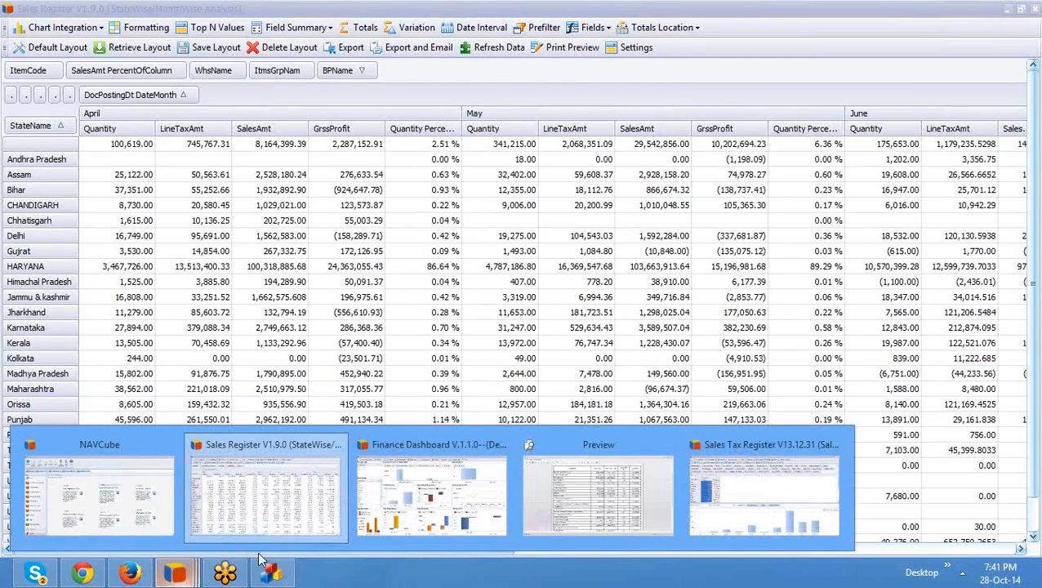
{"action": "left_click", "coordinate": [432, 521]}
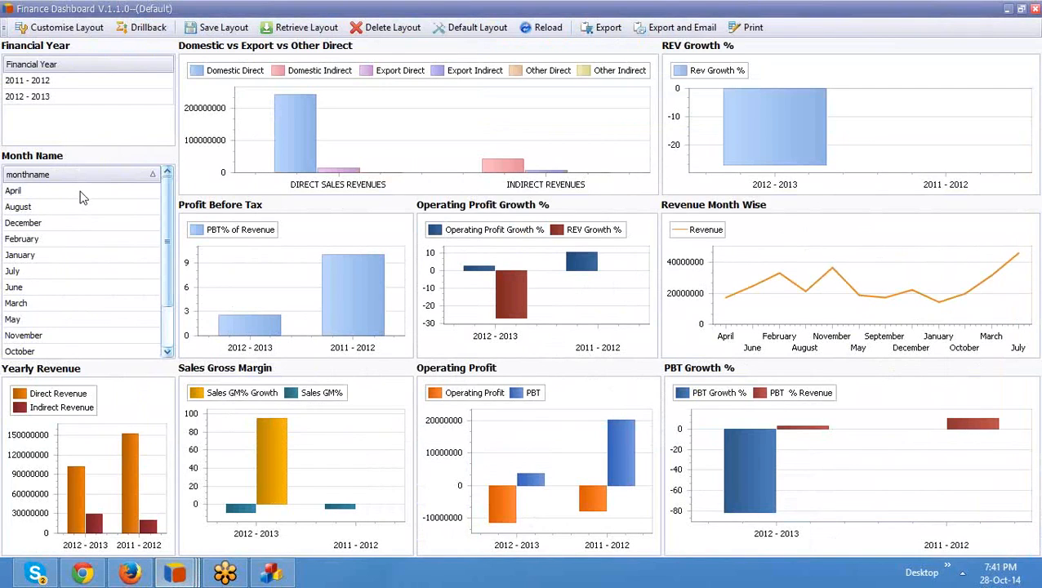
Step: Filter the Finance Dashboard to April and financial year 2012 - 2013
{"action": "left_click", "coordinate": [45, 193]}
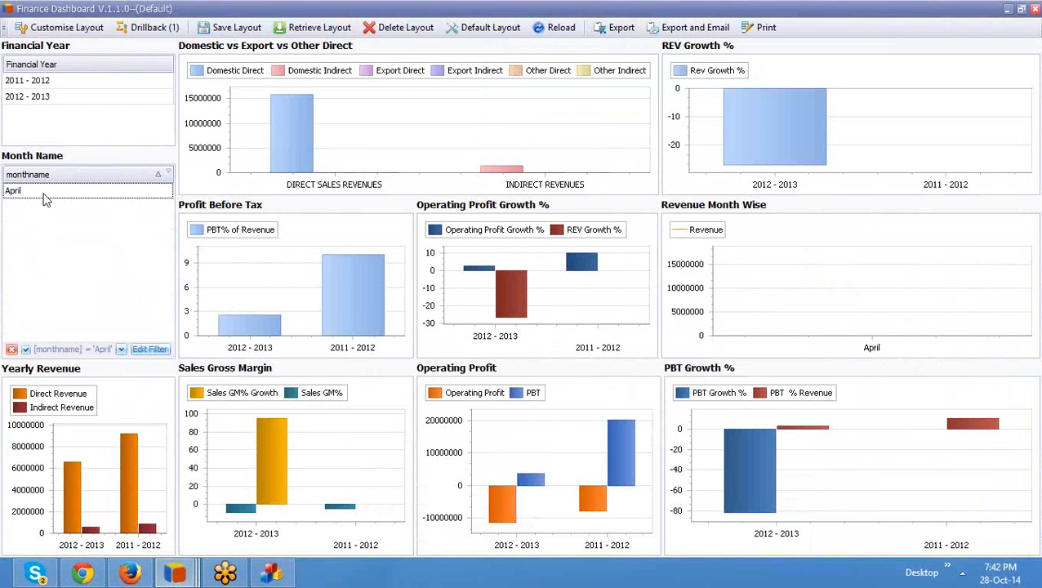
{"action": "left_click", "coordinate": [62, 99]}
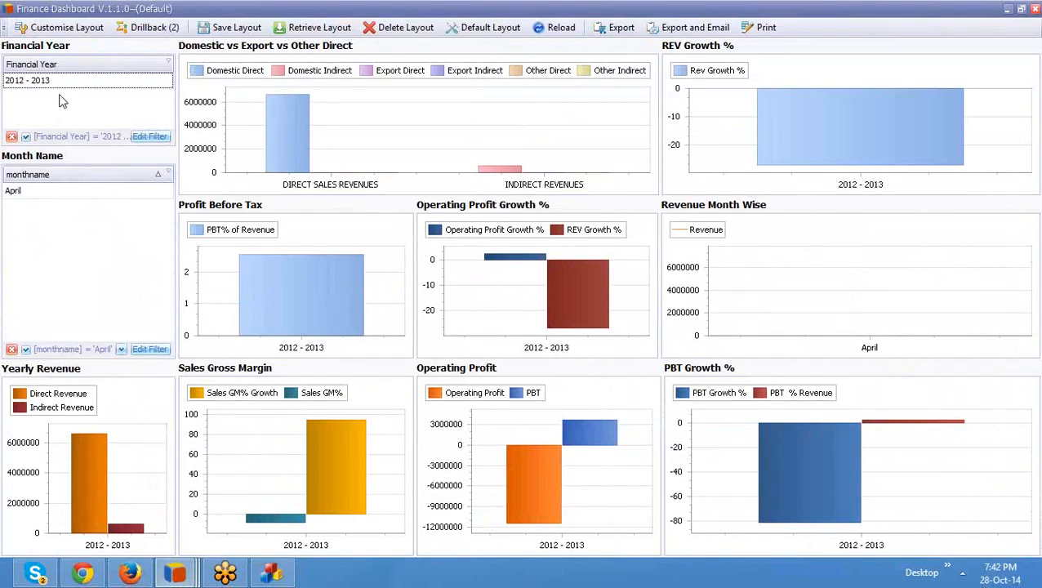
{"action": "mouse_move", "coordinate": [98, 460]}
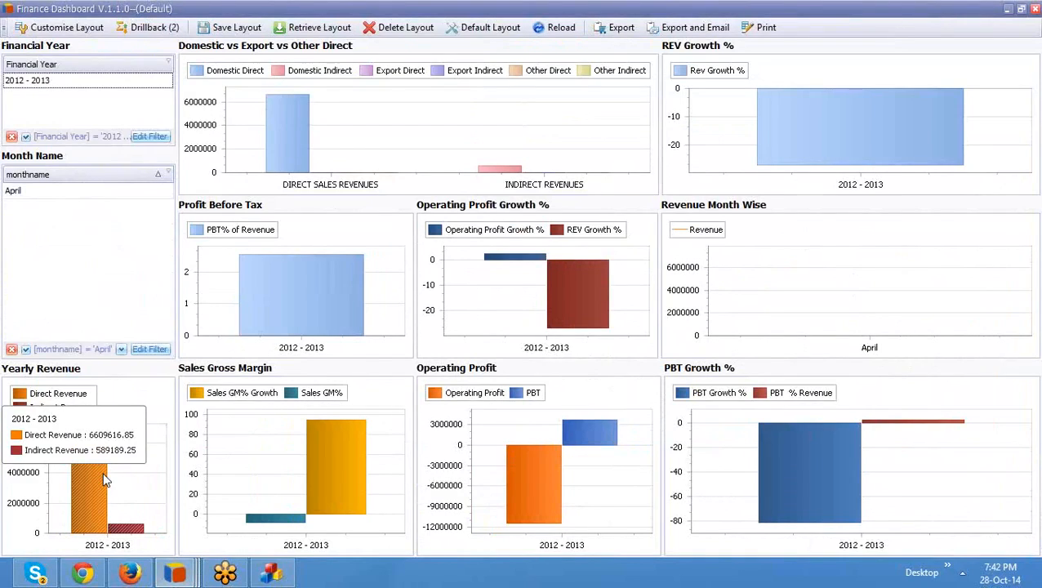
{"action": "mouse_move", "coordinate": [178, 576]}
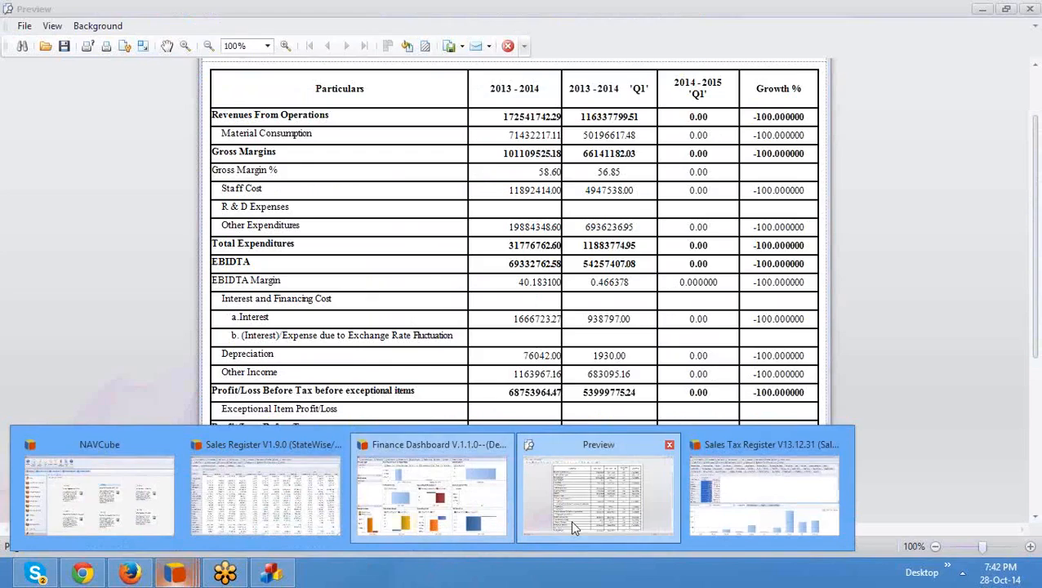
Step: Bring the Preview statement forward and scroll through its 2013-2014 vs 2014-2015 'Q1' Growth % comparison
{"action": "left_click", "coordinate": [574, 528]}
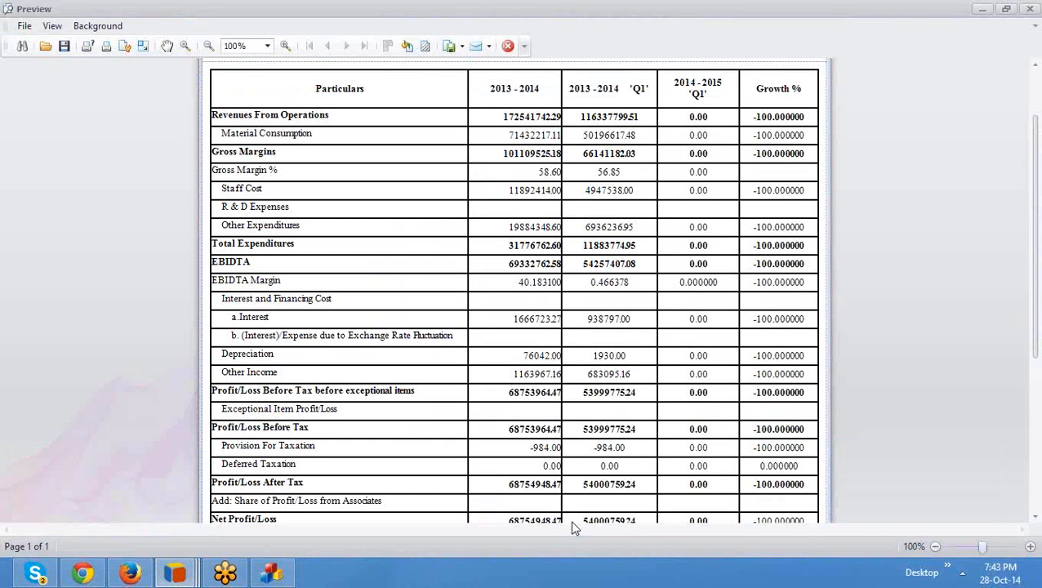
{"action": "scroll", "coordinate": [572, 524], "scroll_direction": "down", "scroll_amount": 5}
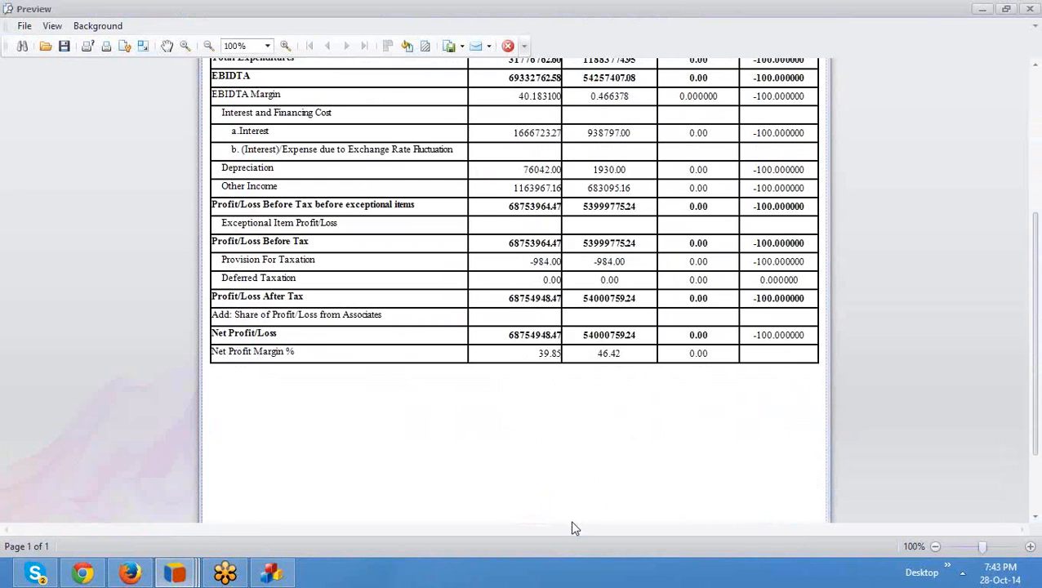
{"action": "scroll", "coordinate": [572, 526], "scroll_direction": "up", "scroll_amount": 3}
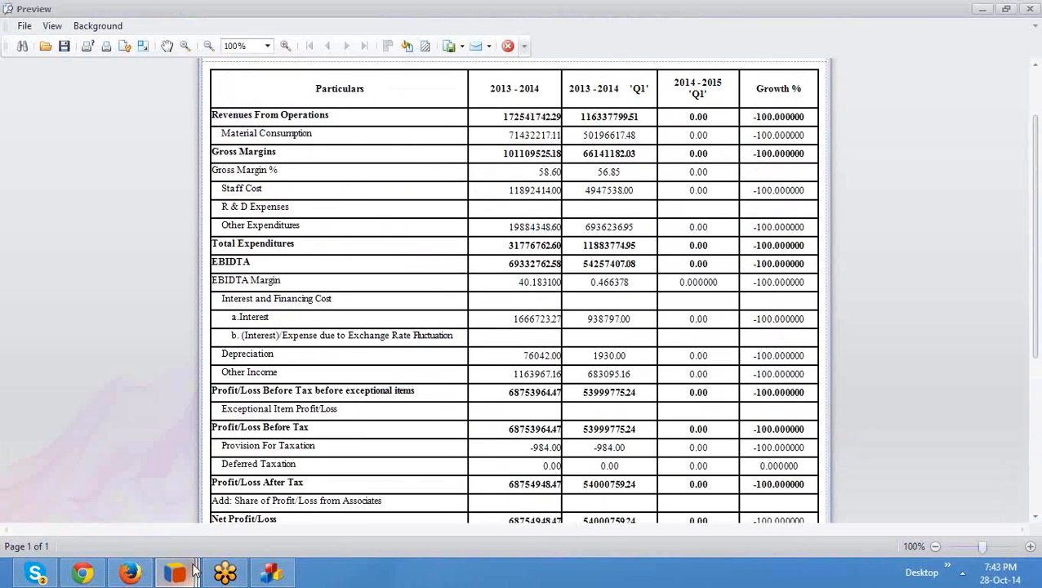
Step: Return to the main NAVCube window showing the Excise, Sales Tax, TCS, Service Tax and TDS registers
{"action": "mouse_move", "coordinate": [194, 572]}
{"action": "left_click", "coordinate": [157, 518]}
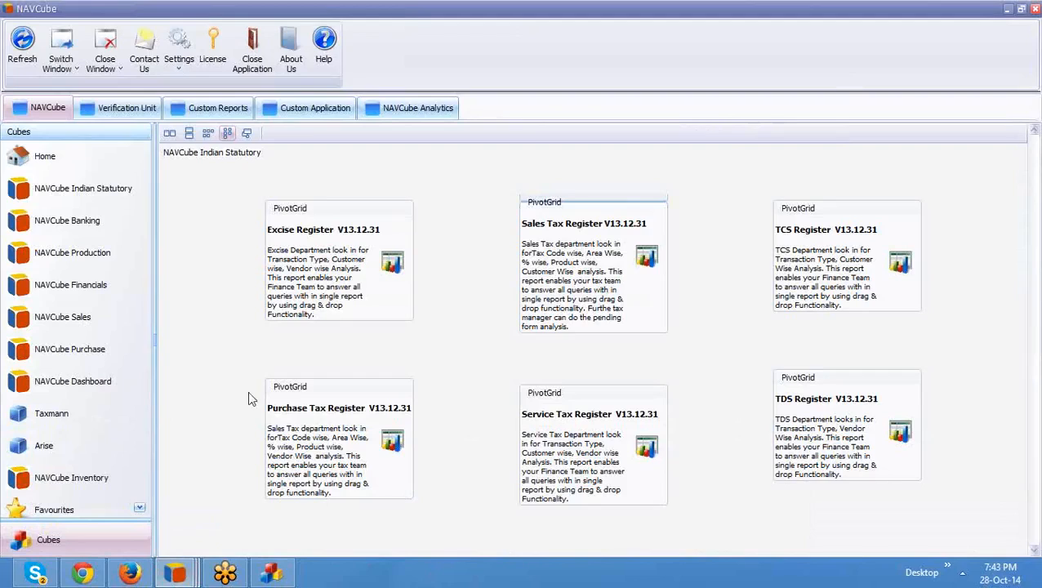
{"action": "left_click", "coordinate": [1036, 76]}
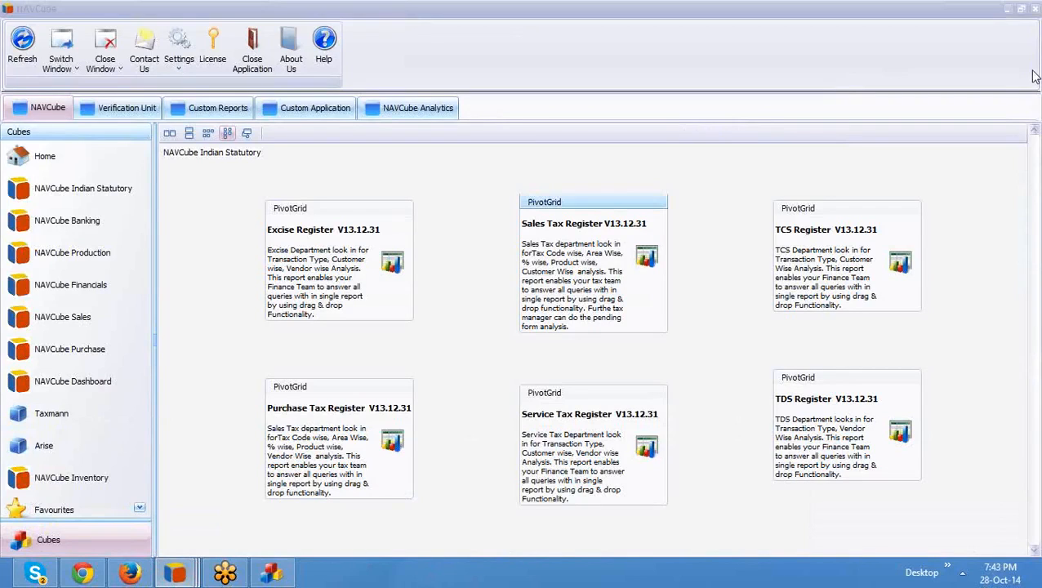